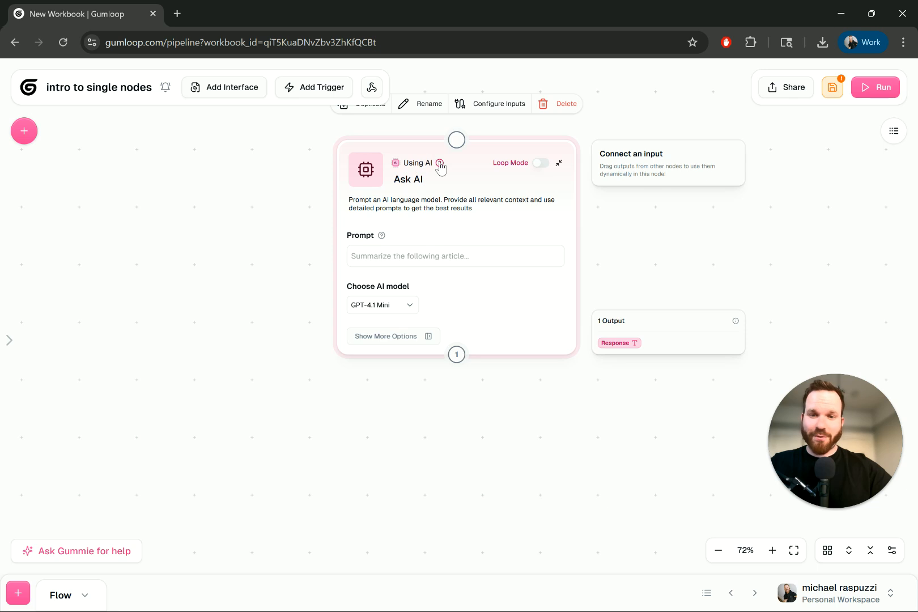
Step: Collapse the Ask AI node to its header and expand it again
mouse_move(442, 169)
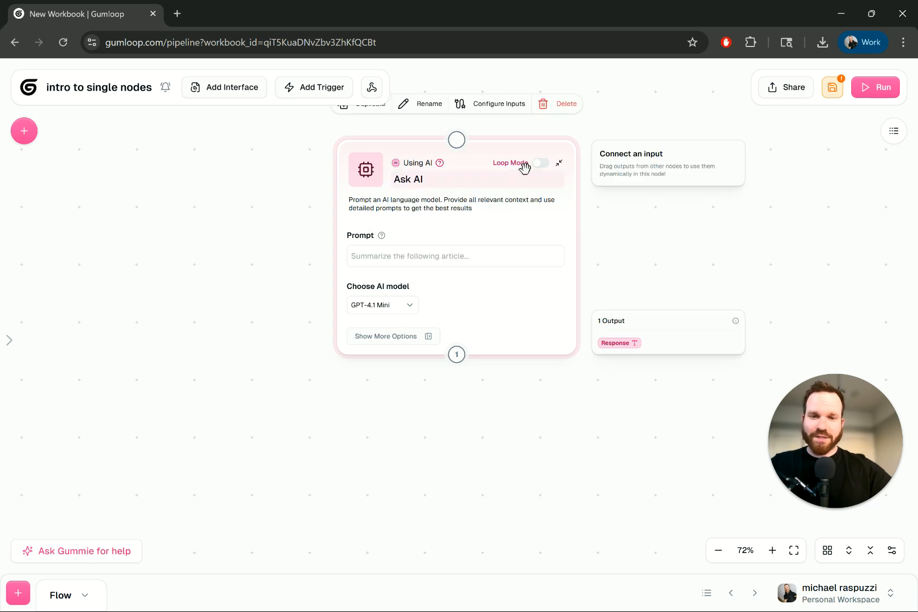
left_click(560, 164)
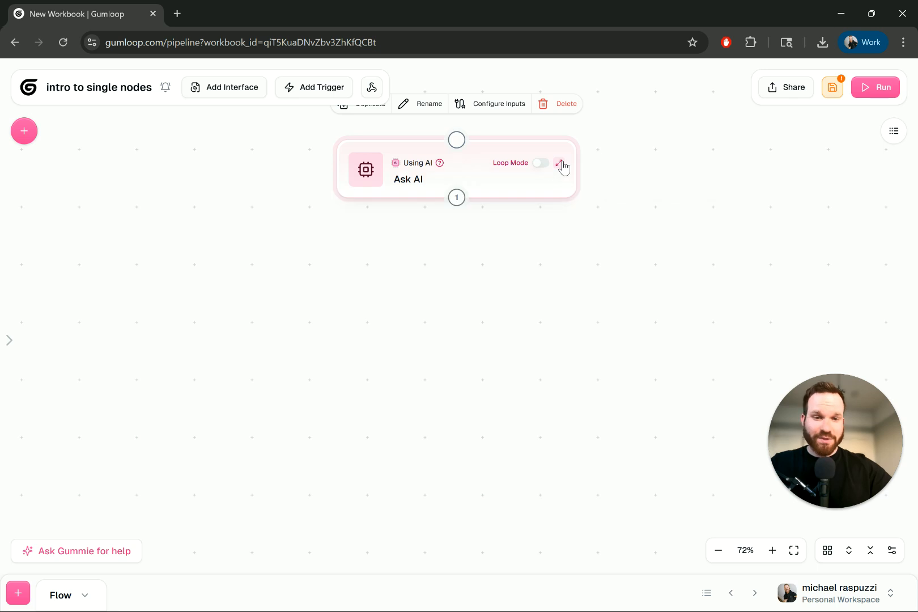
left_click(559, 164)
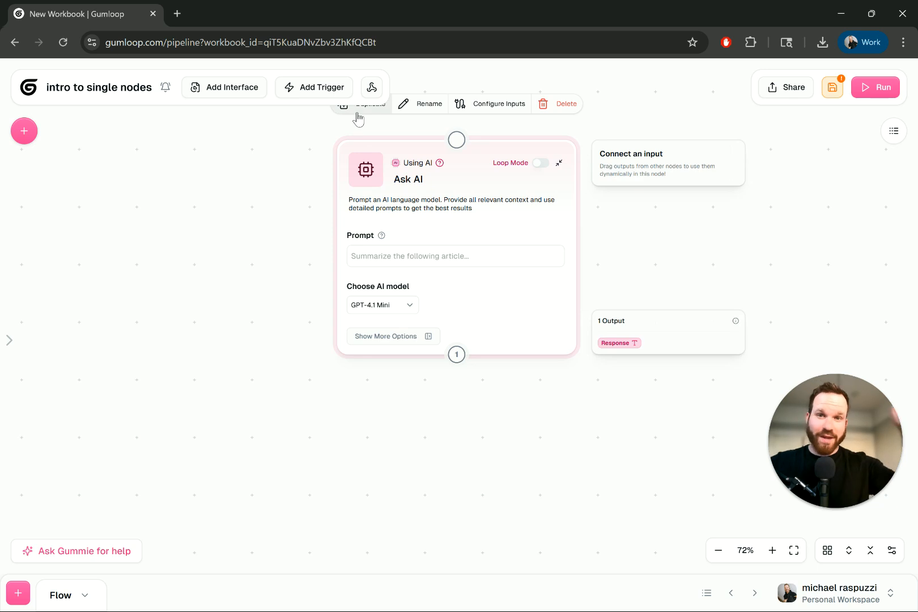
left_click(402, 256)
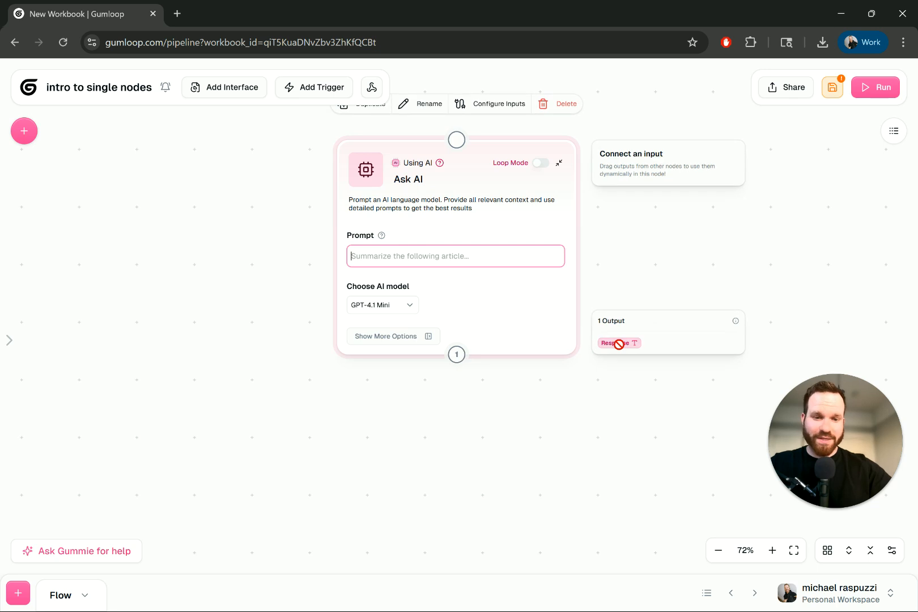
left_click(559, 166)
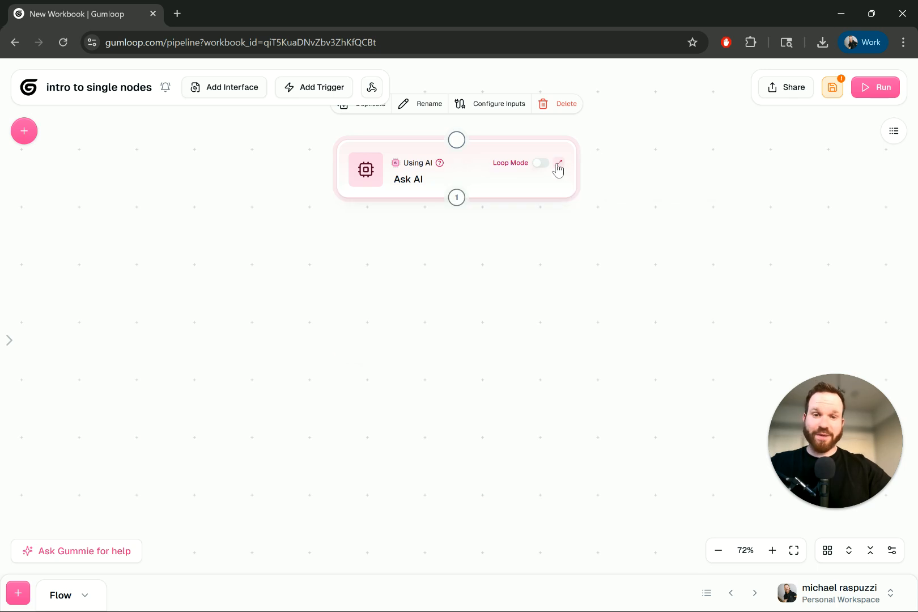
left_click(558, 166)
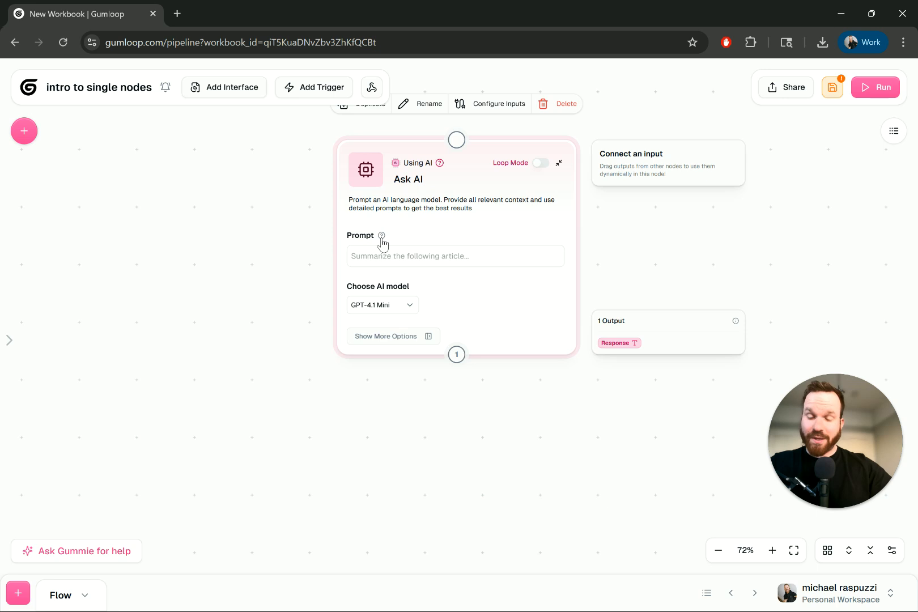
Step: Enter the prompt "what are the best 5 pizza spots in SF?" in the Ask AI node
mouse_move(381, 239)
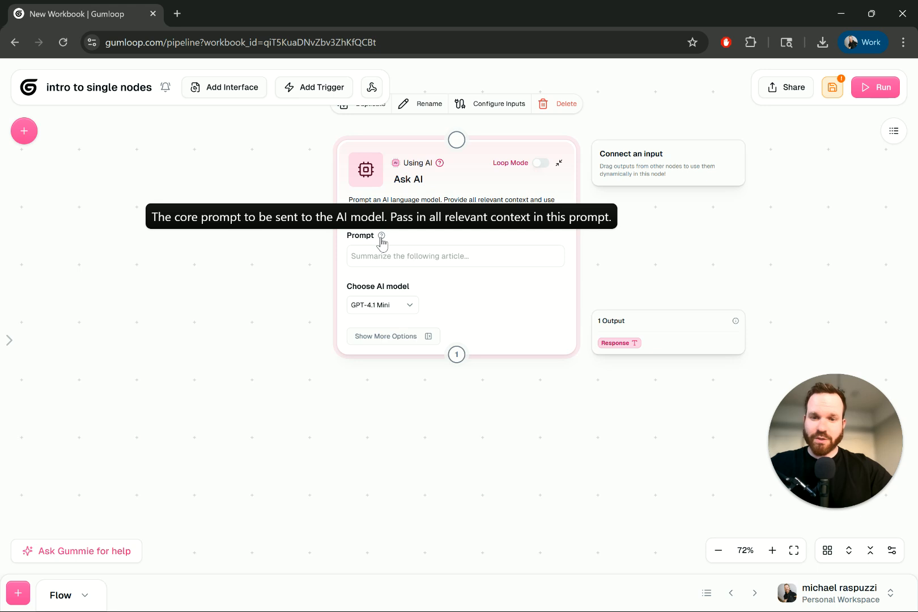
left_click(398, 256)
type("what")
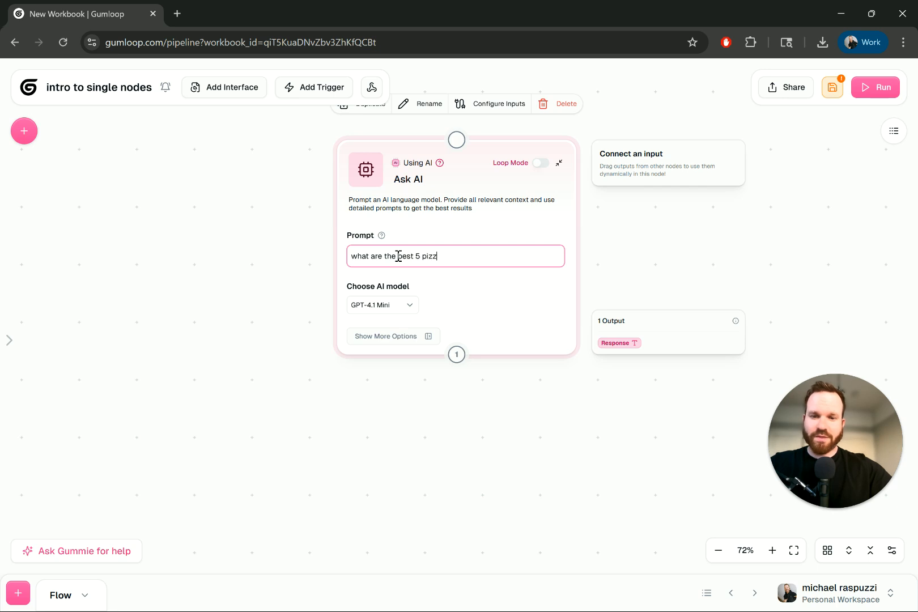
type("are the best 5 pizza spots in SF?")
left_click_drag(503, 255, 342, 259)
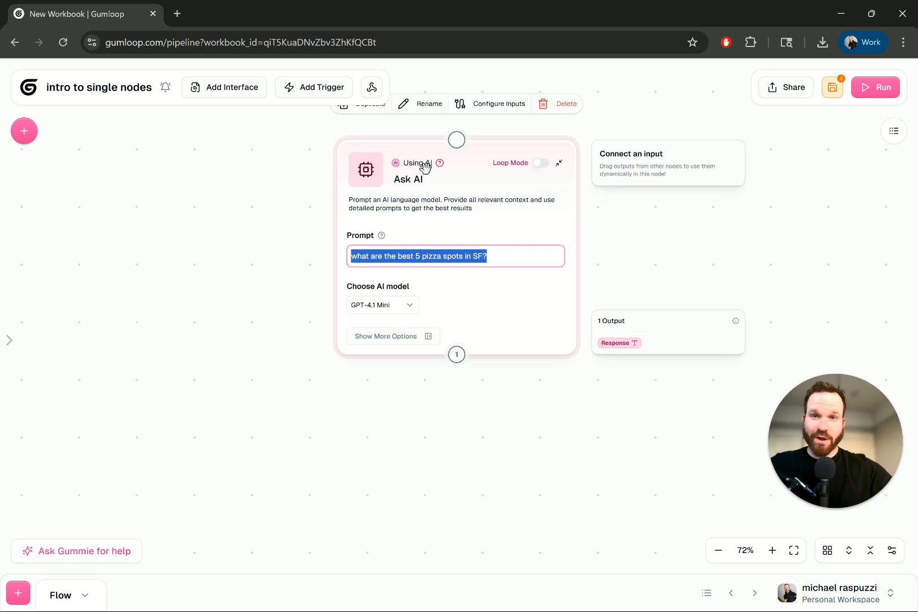
Step: Examine the AI models offered for the Ask AI node across all providers, from OpenAI down to Auto-Select
left_click(409, 305)
scroll(444, 360, "down", 4)
scroll(444, 359, "down", 2)
scroll(417, 366, "down", 2)
scroll(417, 366, "up", 1)
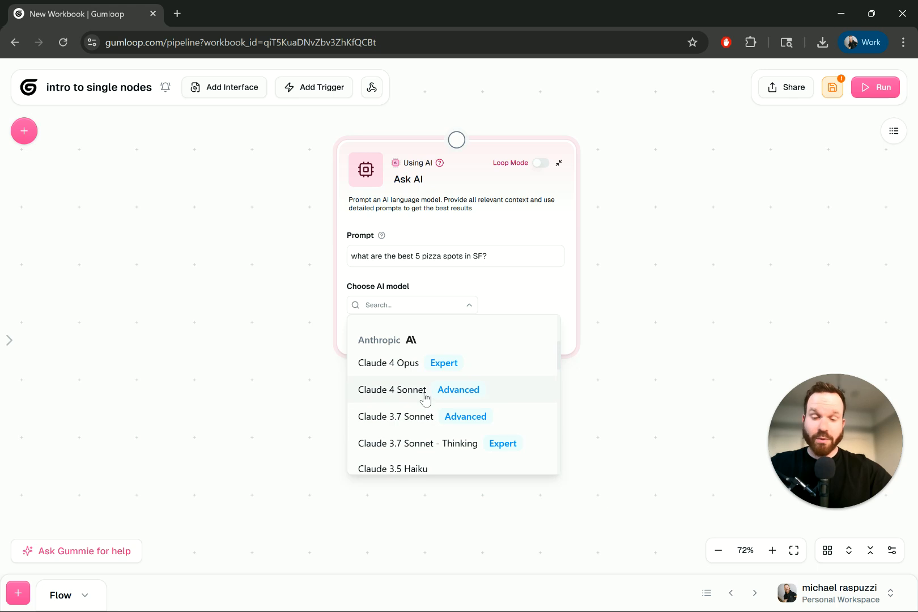
scroll(425, 399, "down", 3)
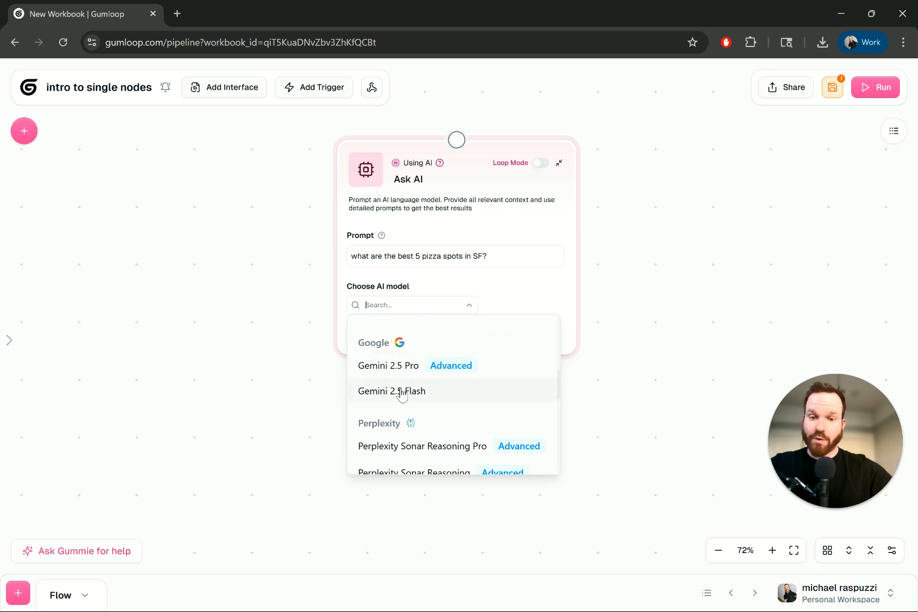
scroll(427, 402, "down", 5)
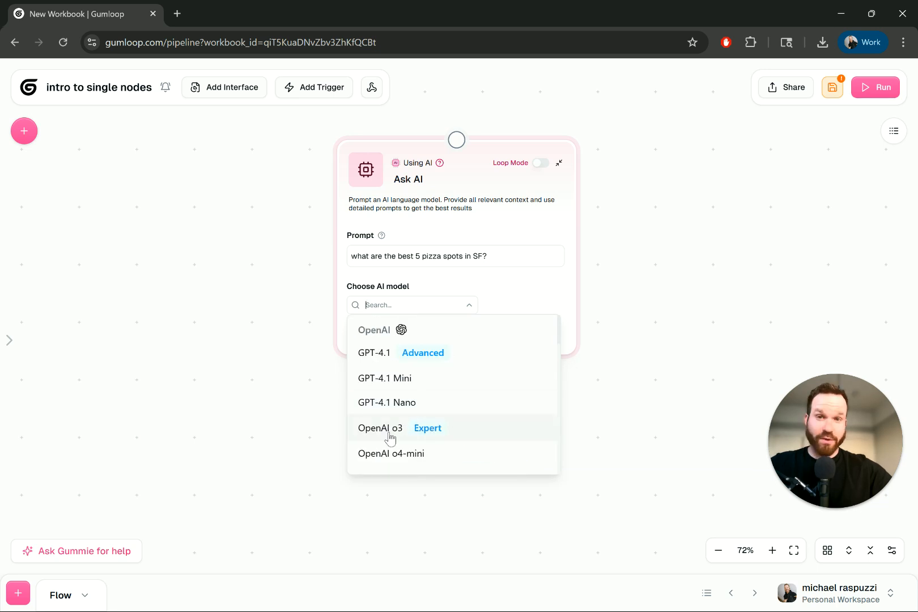
scroll(390, 436, "down", 8)
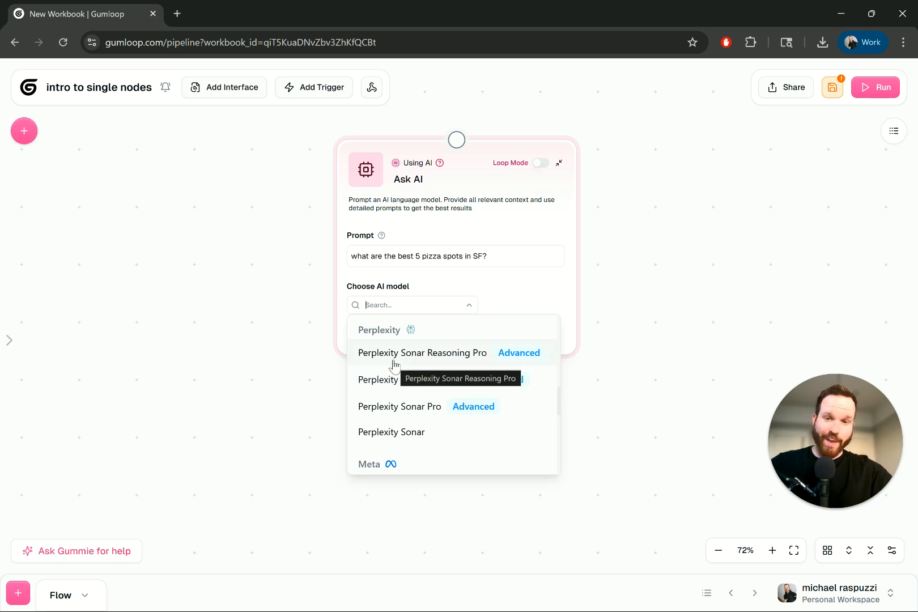
scroll(402, 421, "down", 3)
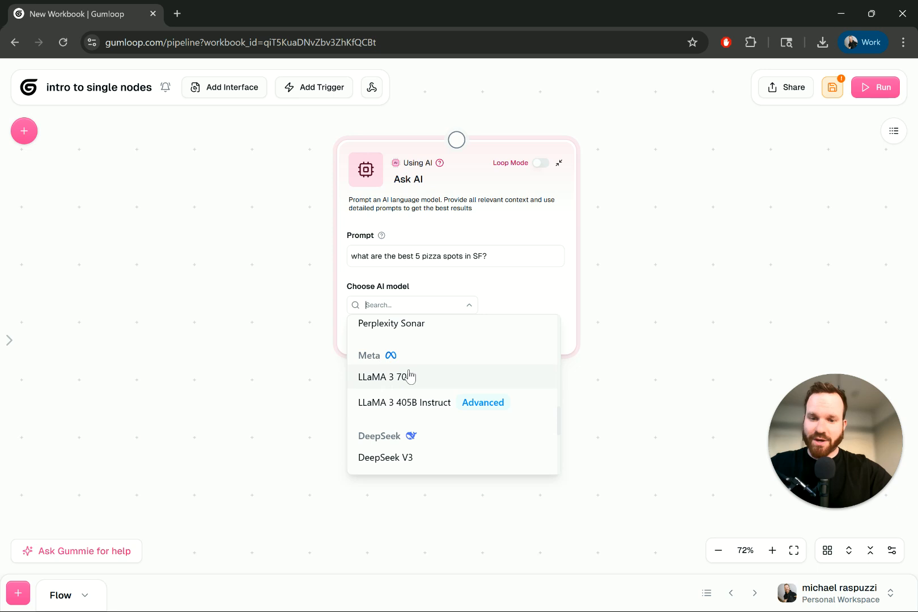
scroll(400, 388, "down", 4)
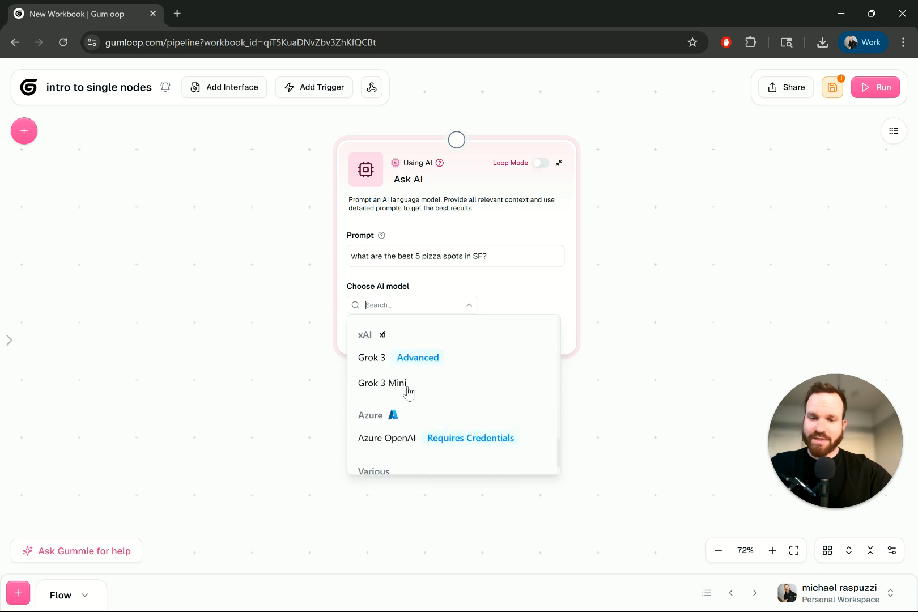
scroll(405, 414, "down", 1)
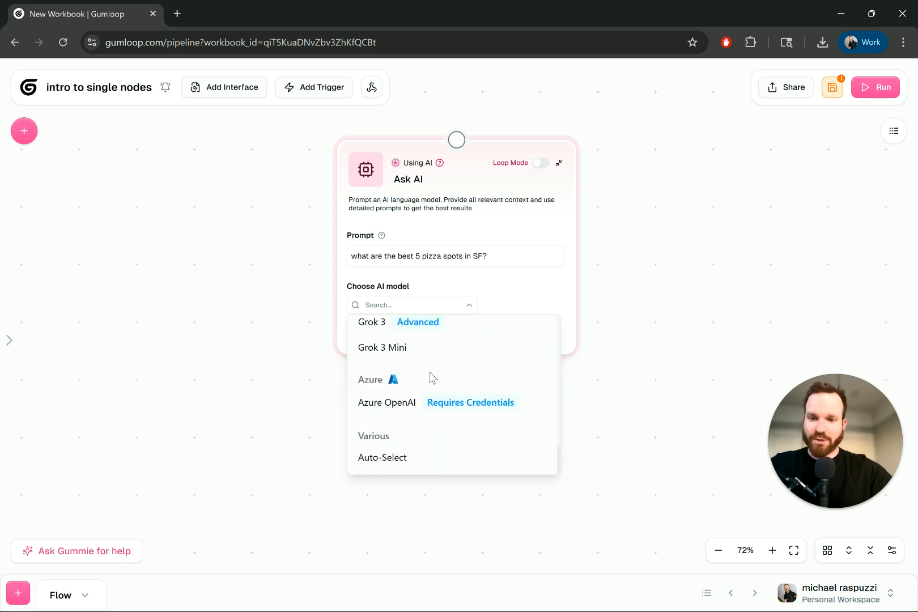
Step: Switch the Ask AI node's model to GPT-4.1 and then back to GPT-4.1 Mini
scroll(430, 378, "up", 10)
left_click(370, 357)
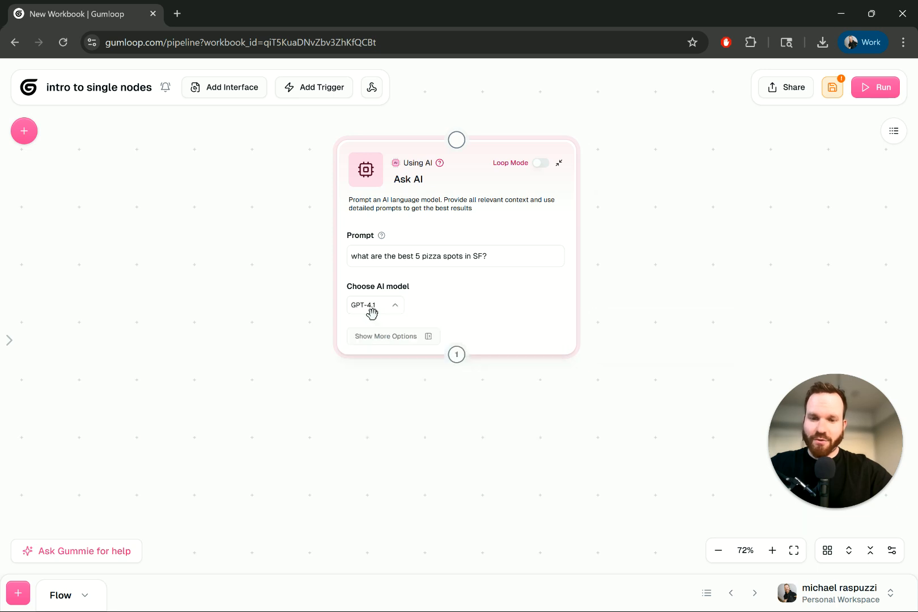
left_click(395, 310)
left_click(424, 377)
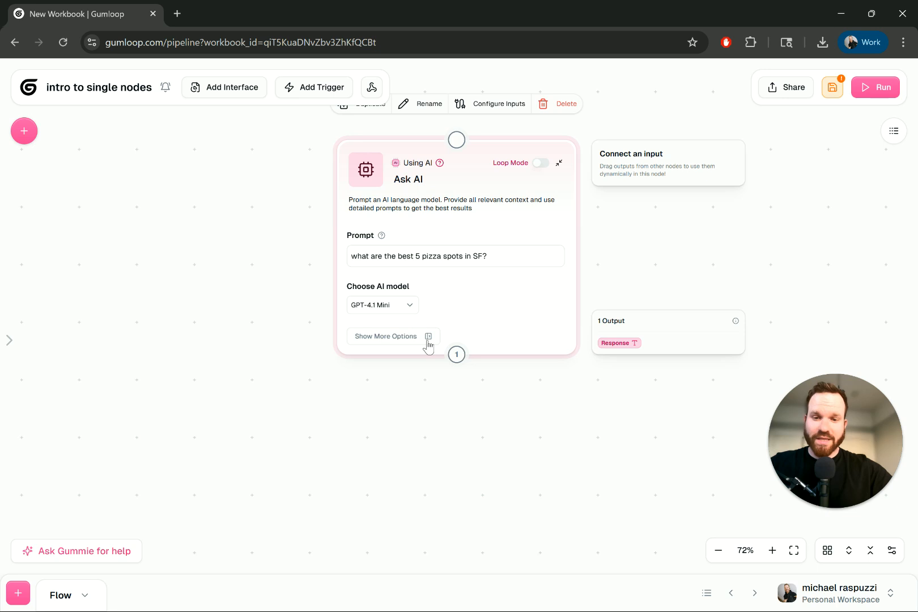
Step: Show the Ask AI node's additional options and enlarge the view of them
left_click(428, 337)
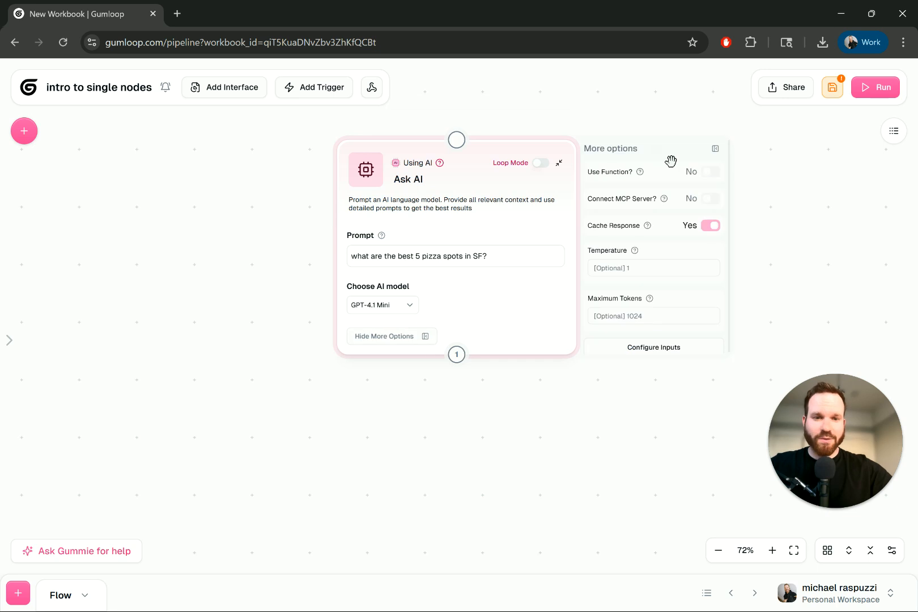
scroll(604, 117, "up", 5)
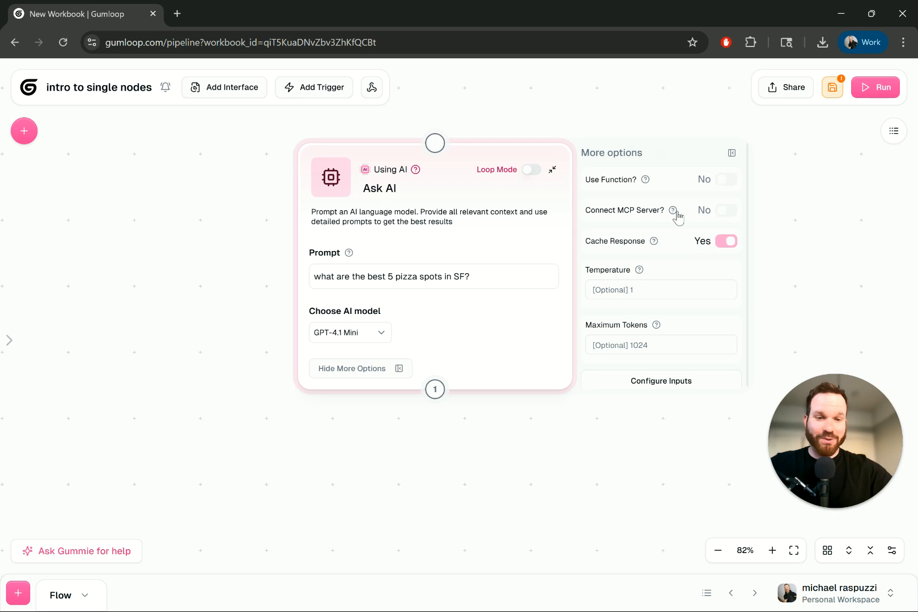
mouse_move(674, 213)
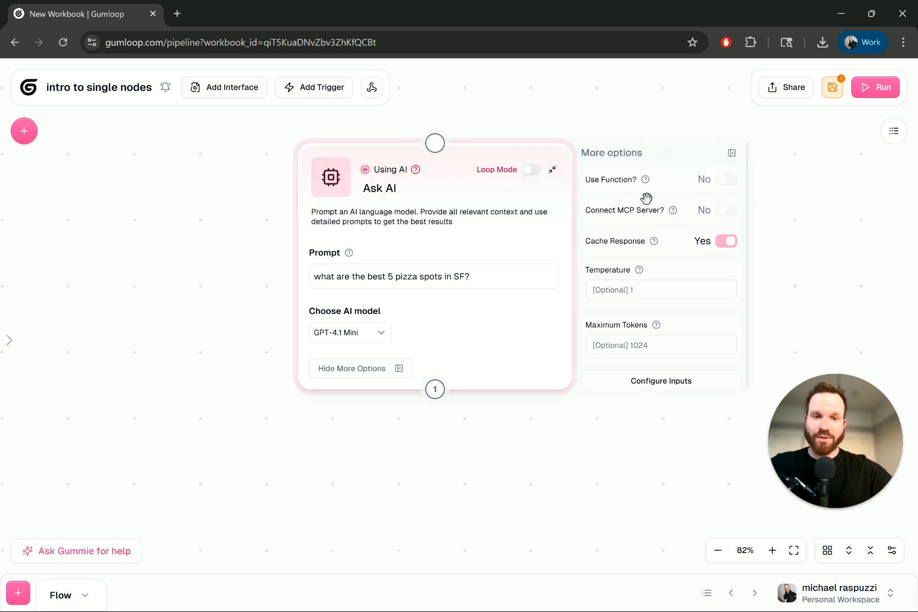
Step: Enable the MCP server connection, view the selectable servers without choosing one, and disable the connection again
left_click(722, 212)
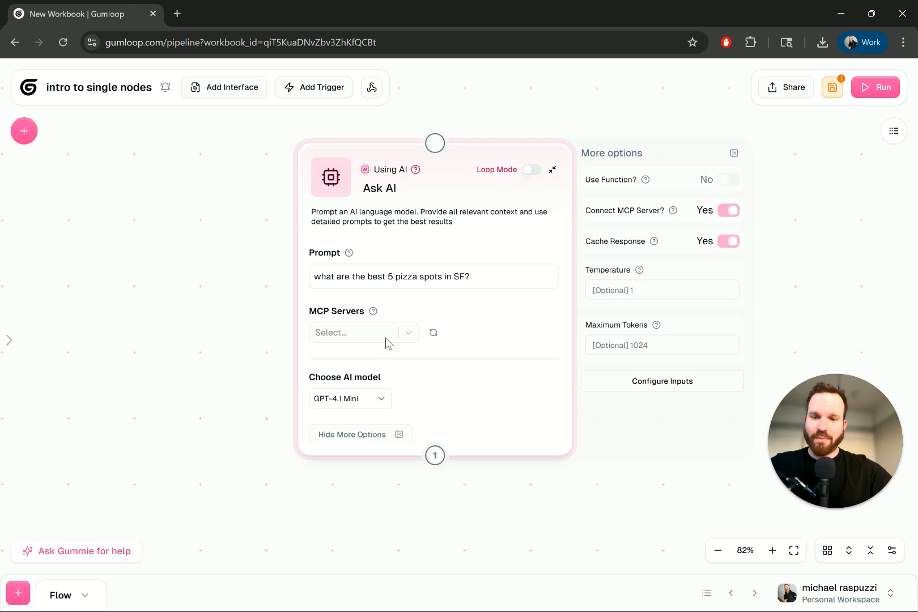
left_click(410, 336)
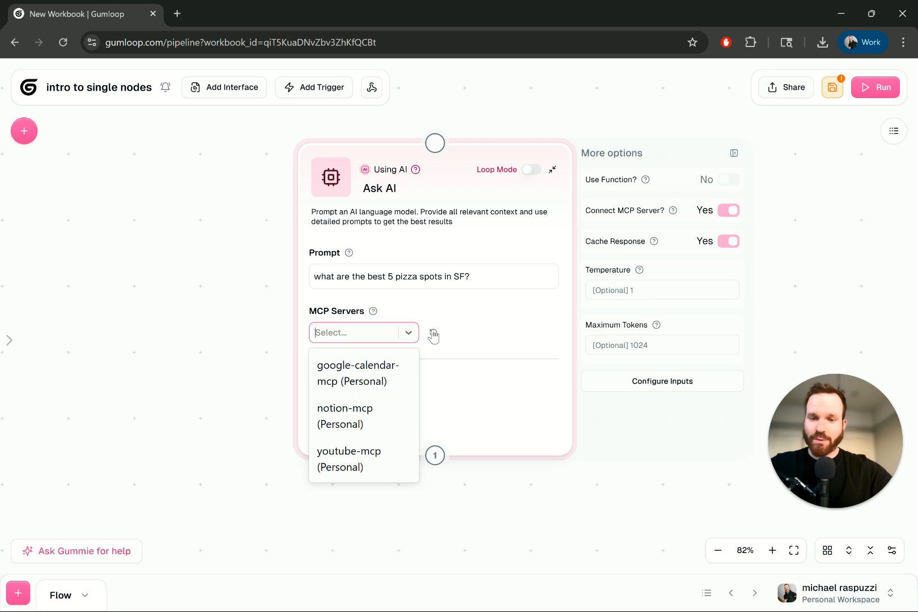
left_click(447, 316)
left_click(728, 212)
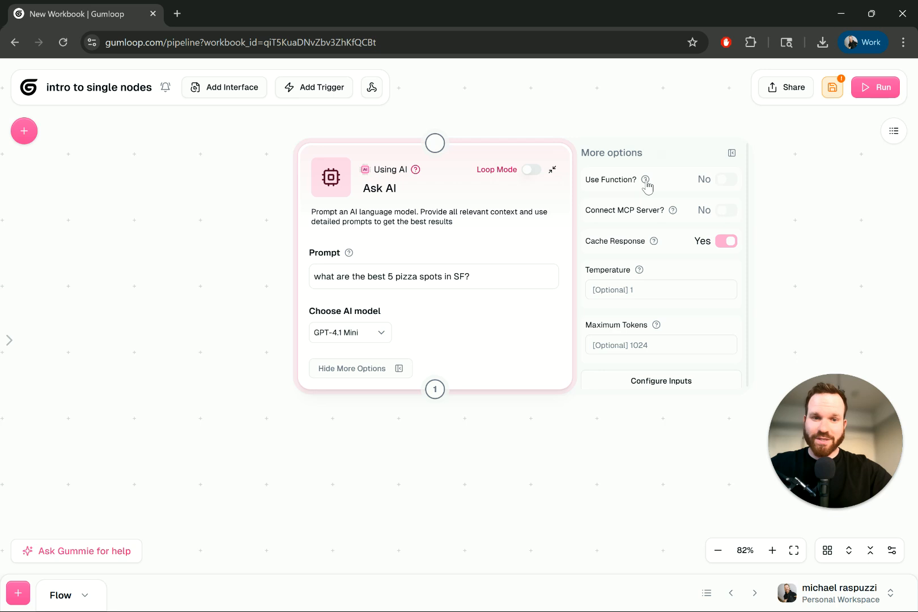
Step: Read the explanations of the function, cache, temperature and token options, and check which node parameters can be shown as inputs
mouse_move(646, 180)
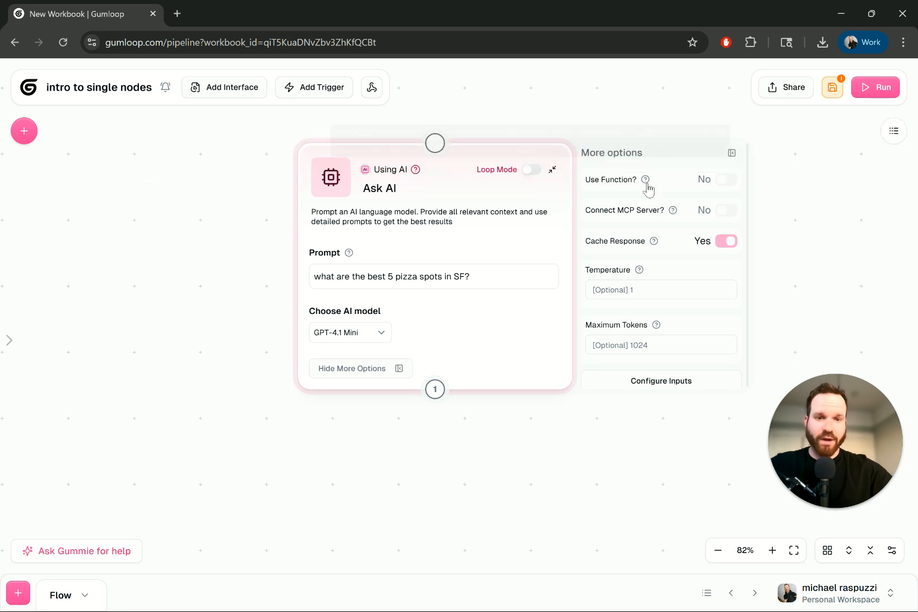
mouse_move(656, 247)
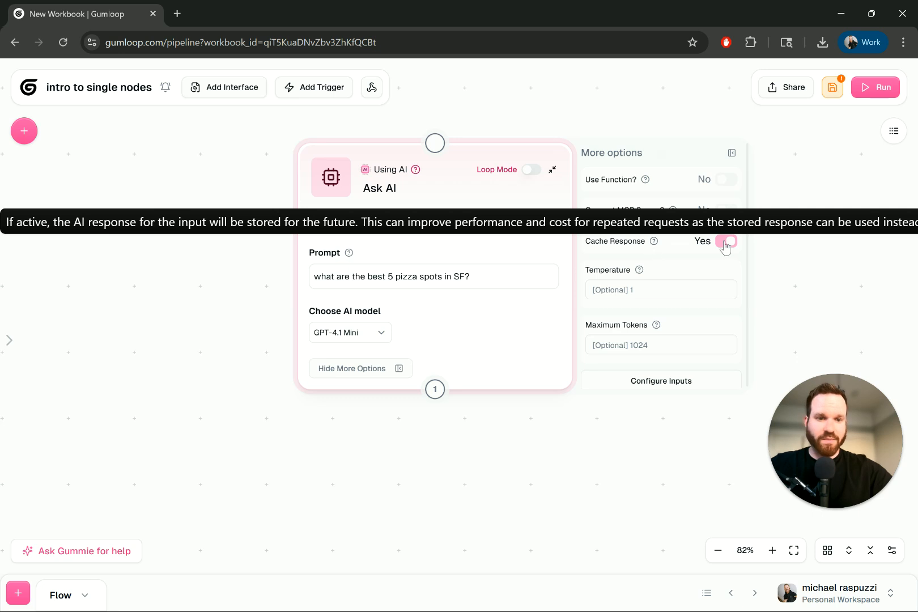
mouse_move(639, 271)
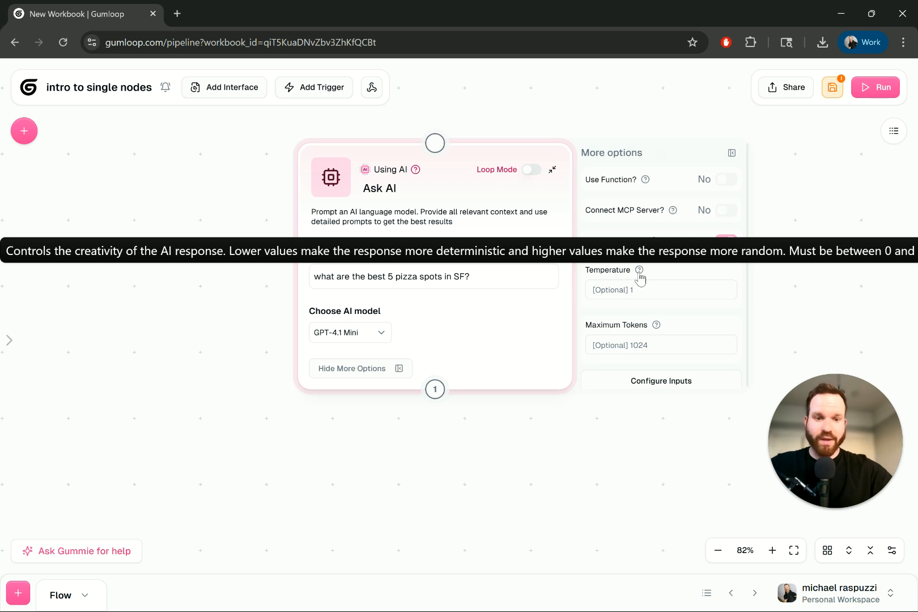
mouse_move(657, 331)
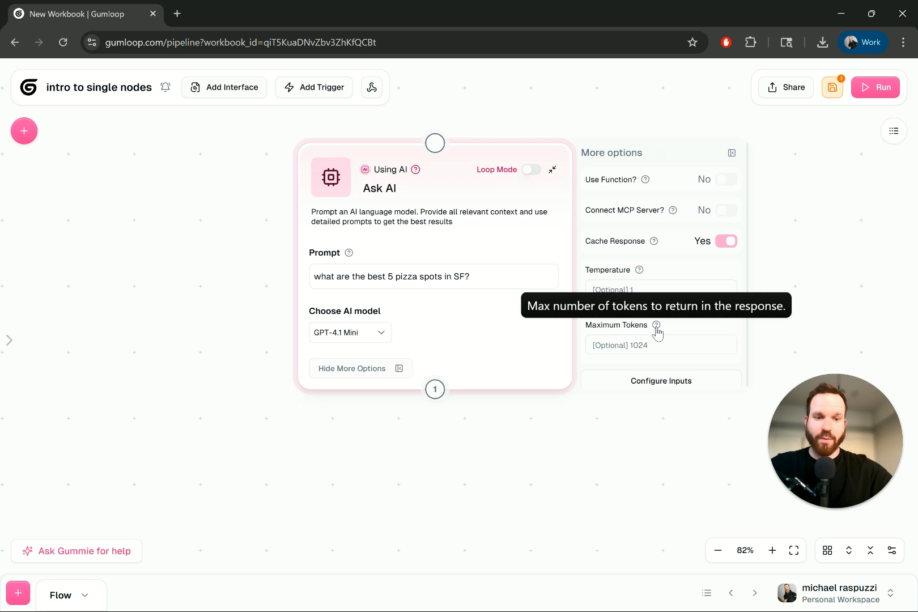
left_click(644, 384)
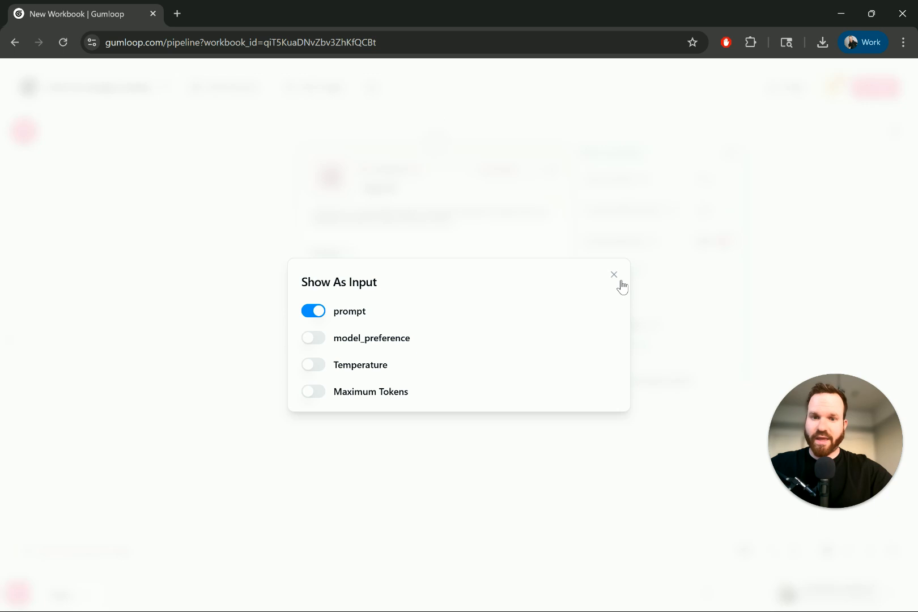
left_click(614, 275)
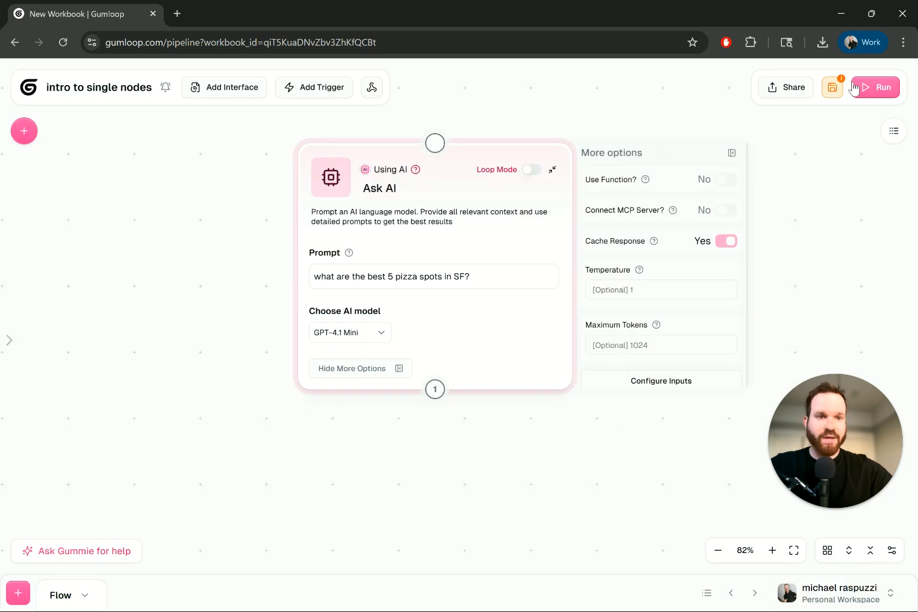
Step: Save the flow and run it
left_click(833, 88)
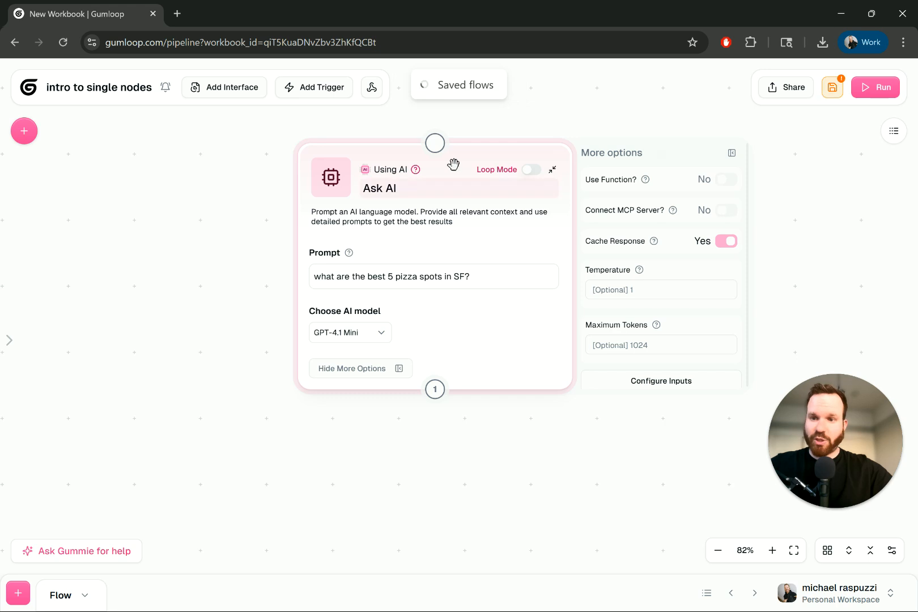
left_click(859, 95)
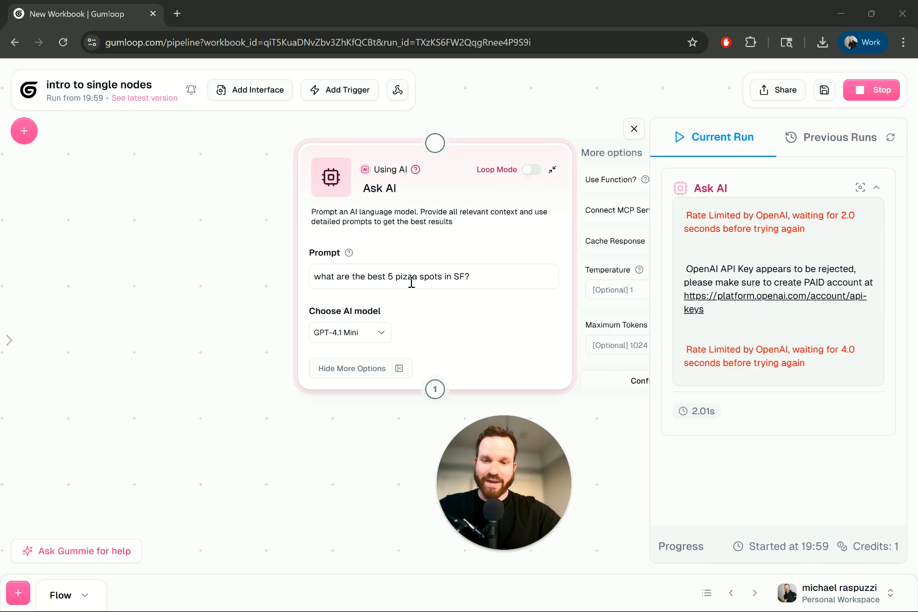
Step: Set the Ask AI node's model to Claude 4 Opus and close the run log
left_click(370, 334)
scroll(395, 420, "down", 1)
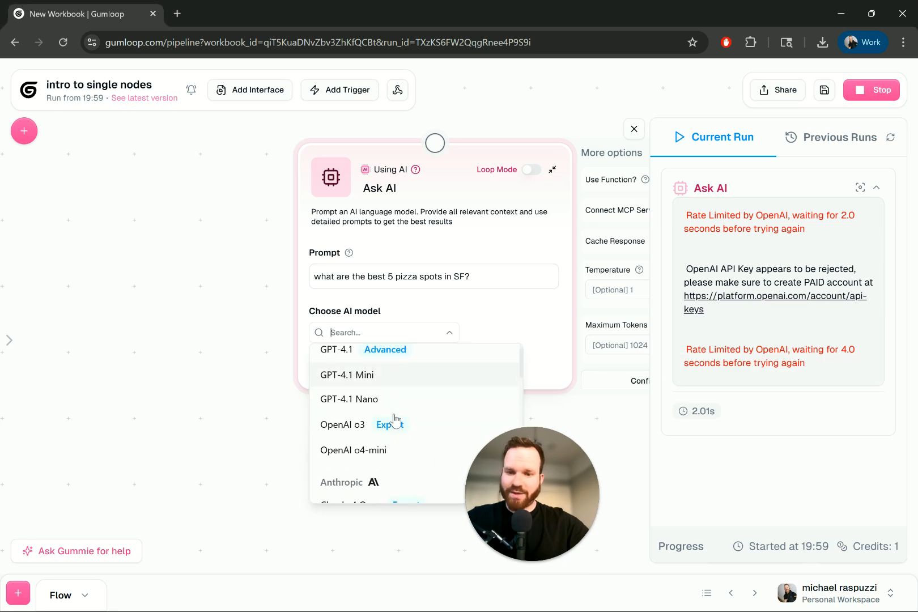
scroll(349, 432, "down", 2)
scroll(349, 433, "down", 1)
left_click(357, 415)
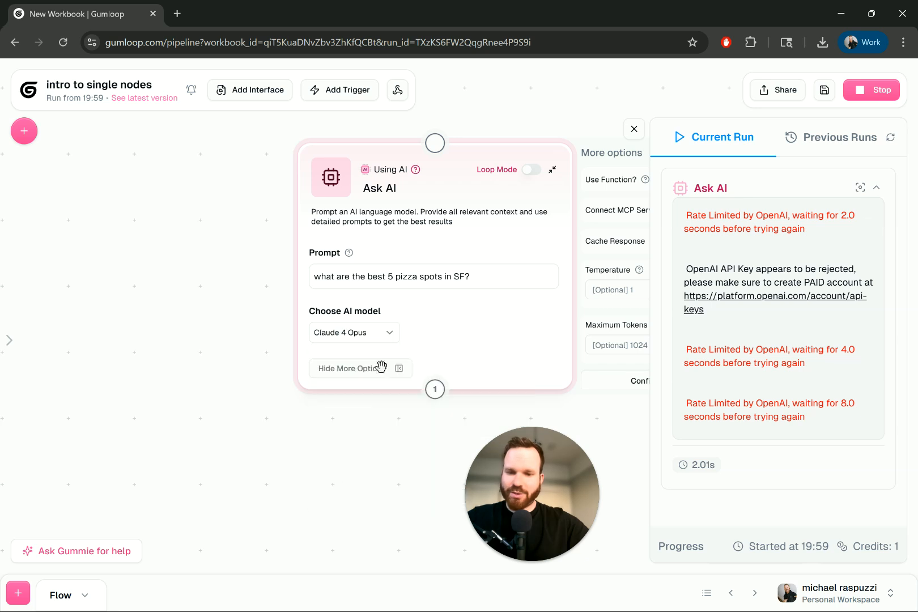
left_click(634, 128)
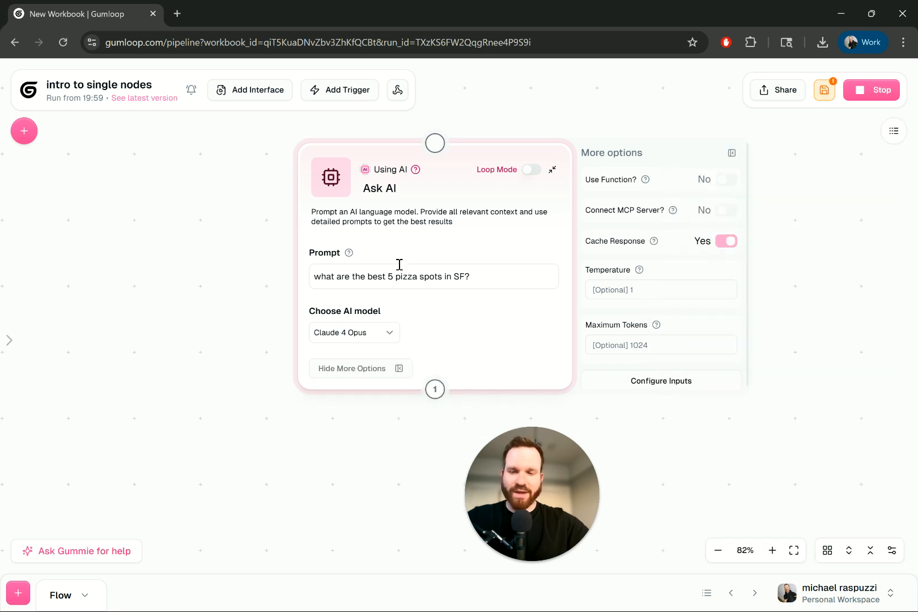
Step: Save the flow, stop the run in progress and run the flow again with Claude 4 Opus
left_click(824, 90)
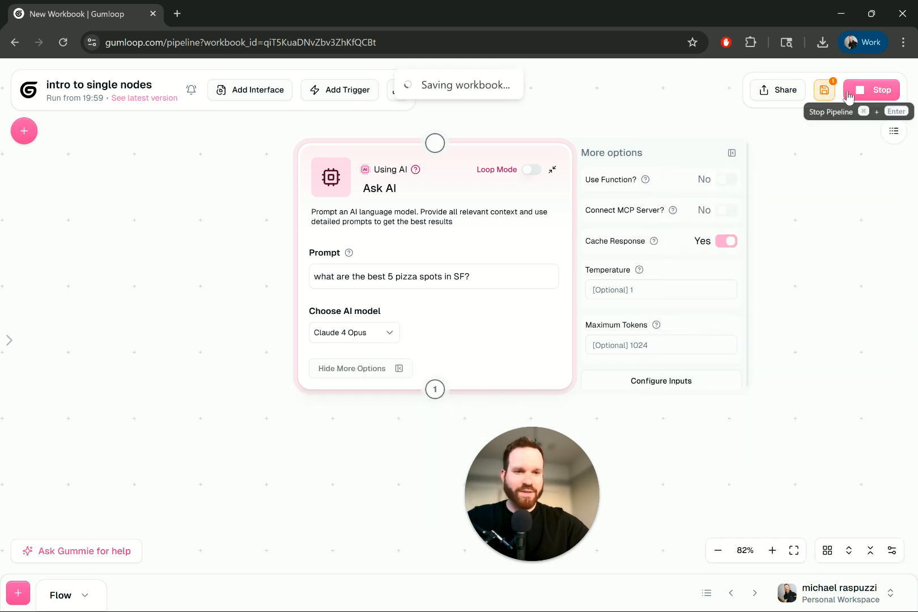
left_click(859, 91)
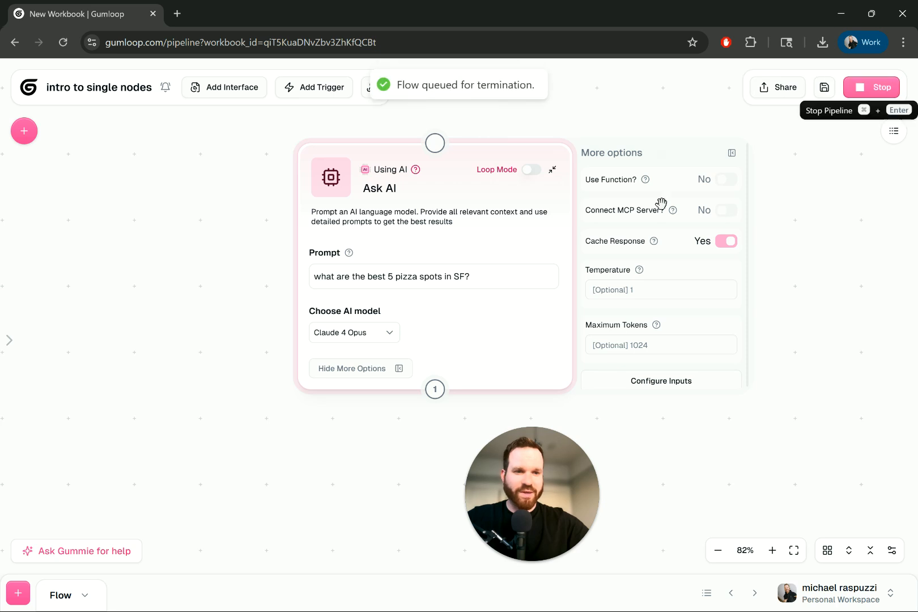
left_click(873, 88)
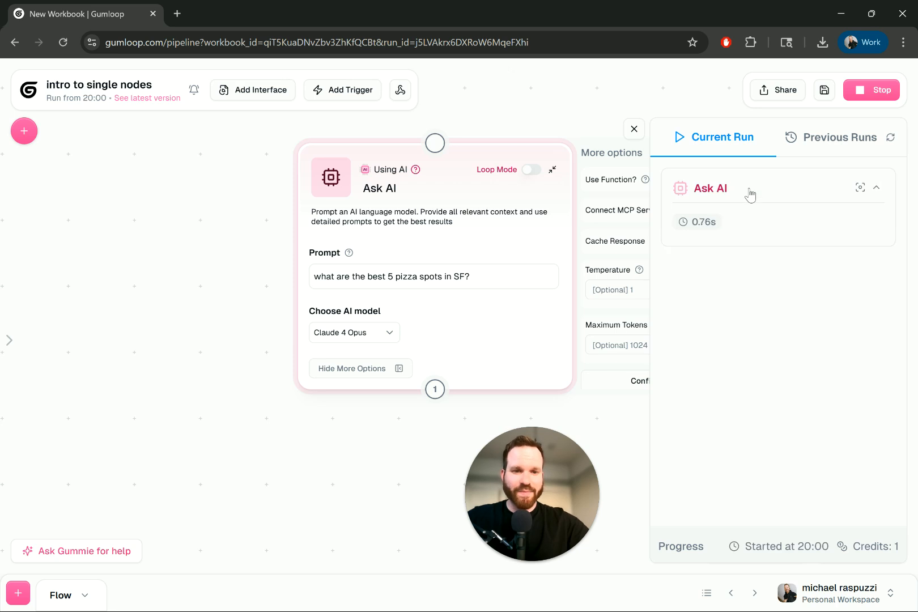
Step: Check the statuses in the previous runs list and return to the current run's Ask AI log
left_click(830, 139)
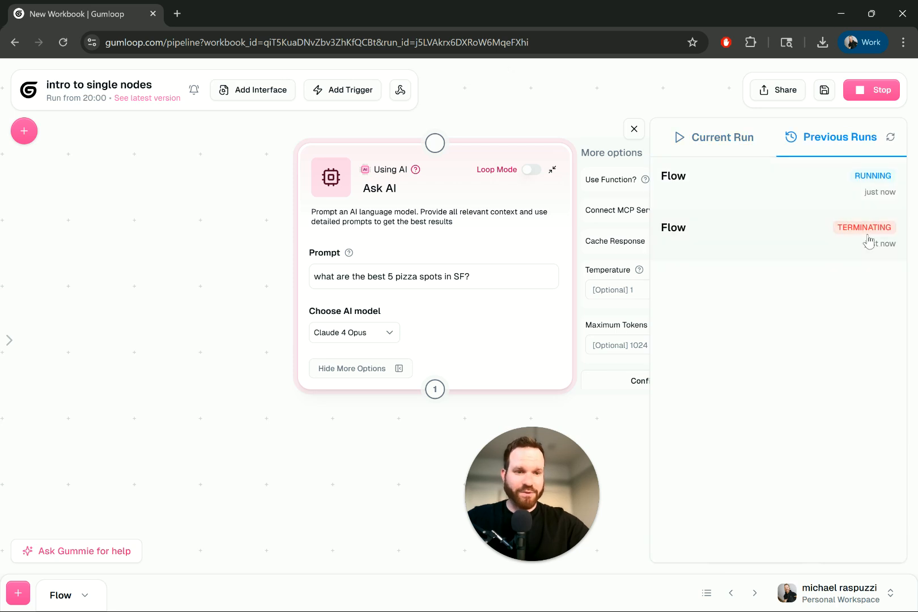
left_click(710, 146)
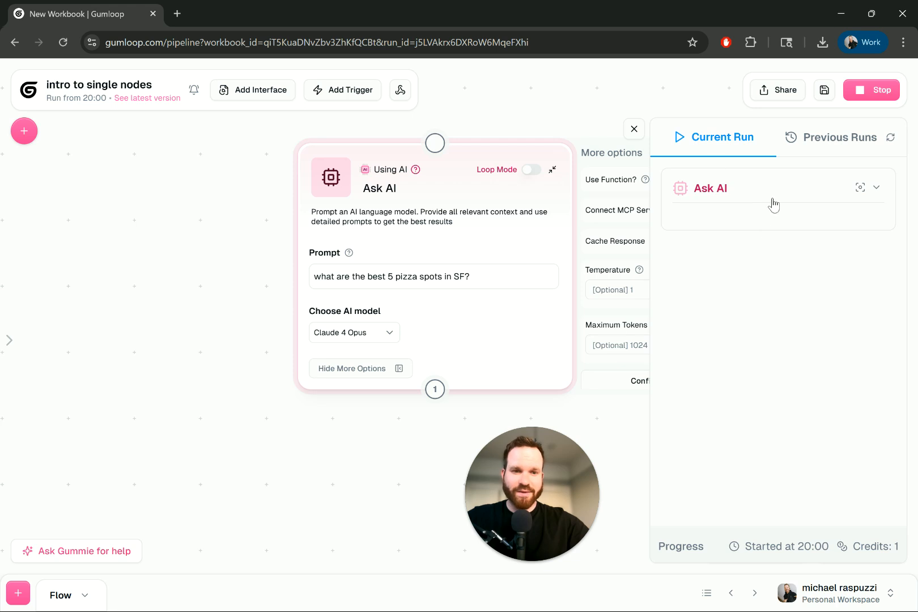
left_click(771, 212)
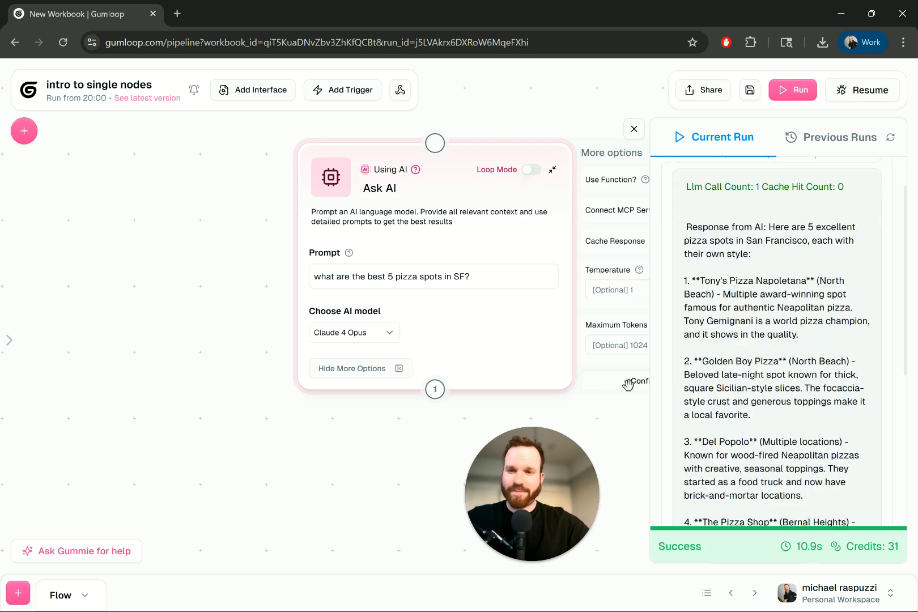
Step: Read the full Claude 4 Opus response in the run log, including its run time and credit cost
scroll(766, 314, "up", 6)
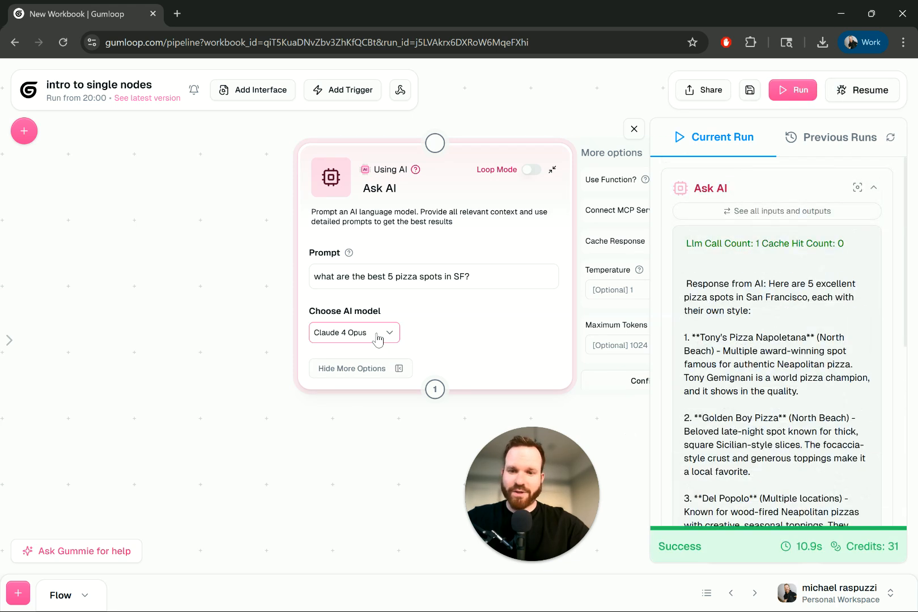
scroll(784, 252, "down", 2)
scroll(813, 267, "down", 4)
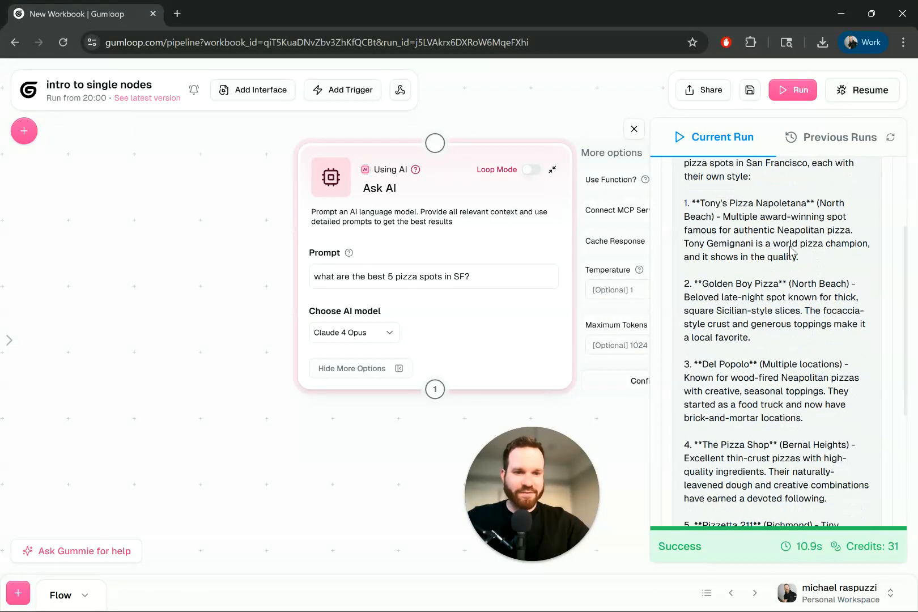
scroll(791, 250, "down", 5)
scroll(775, 204, "down", 2)
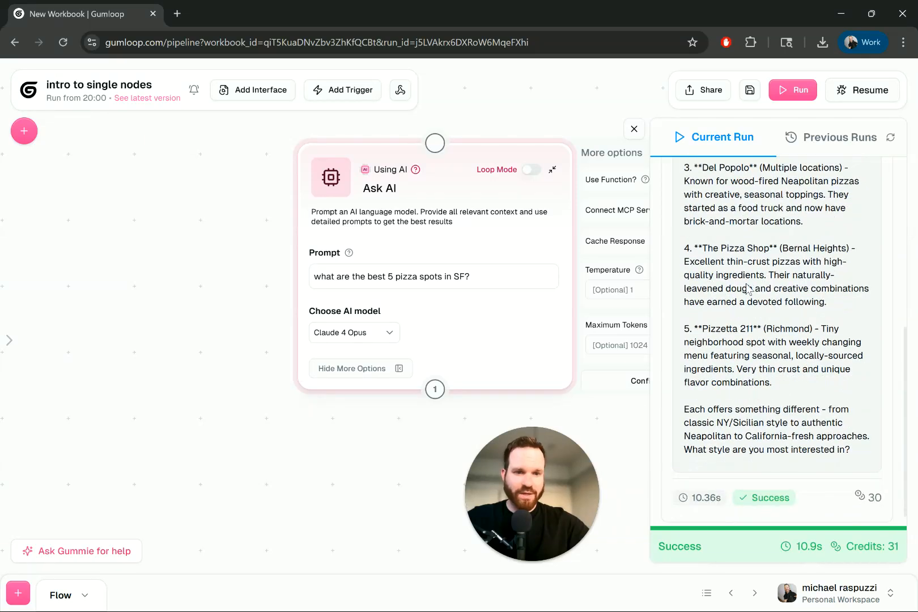
scroll(782, 280, "down", 1)
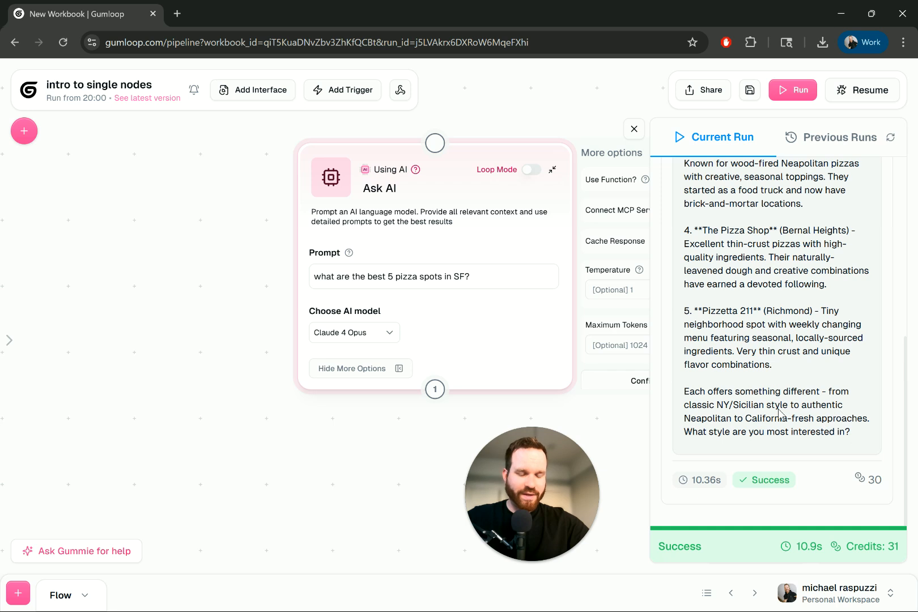
scroll(781, 413, "up", 8)
Step: Set the Ask AI node's model to Claude 4 Sonnet, and save and run the flow with the old run log closed
left_click(390, 332)
scroll(408, 428, "down", 5)
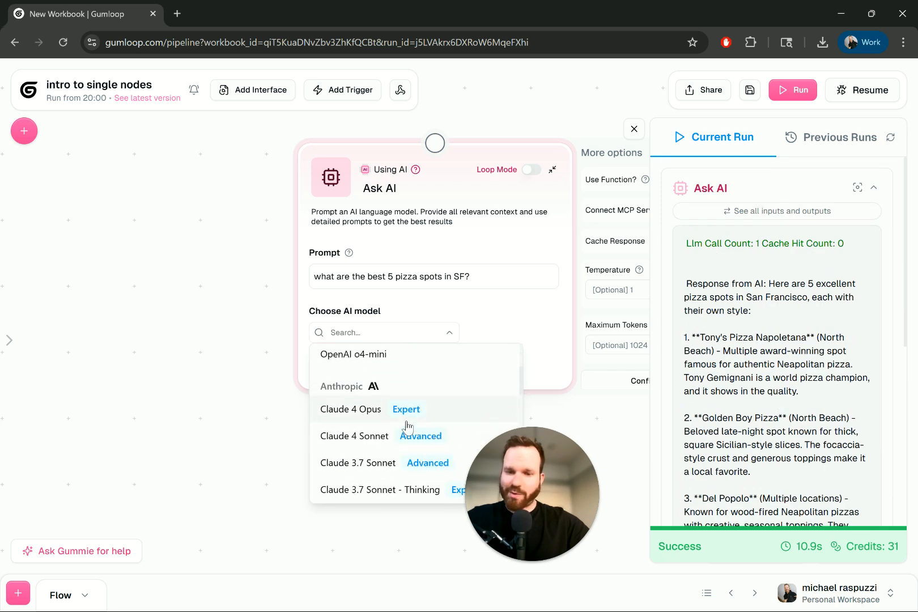
left_click(375, 436)
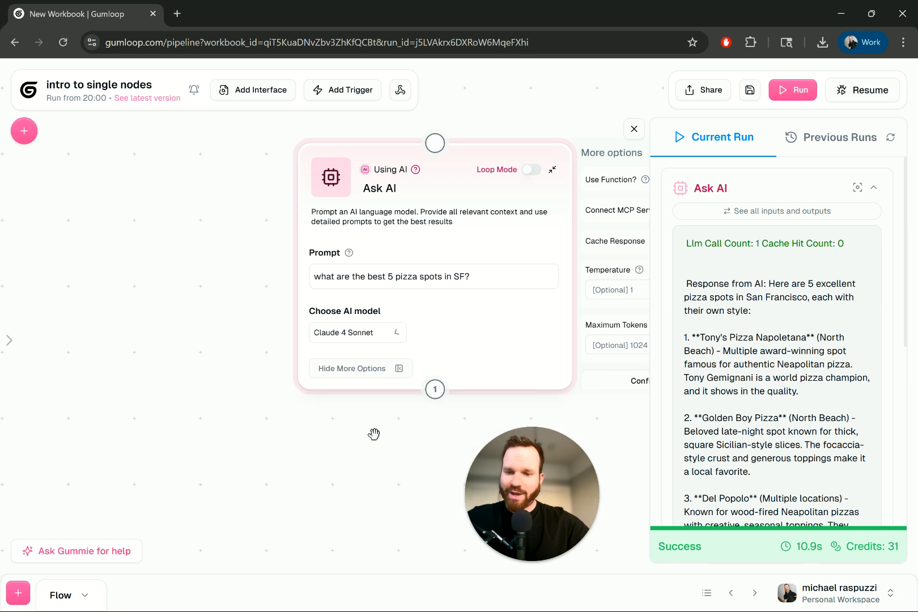
left_click(748, 89)
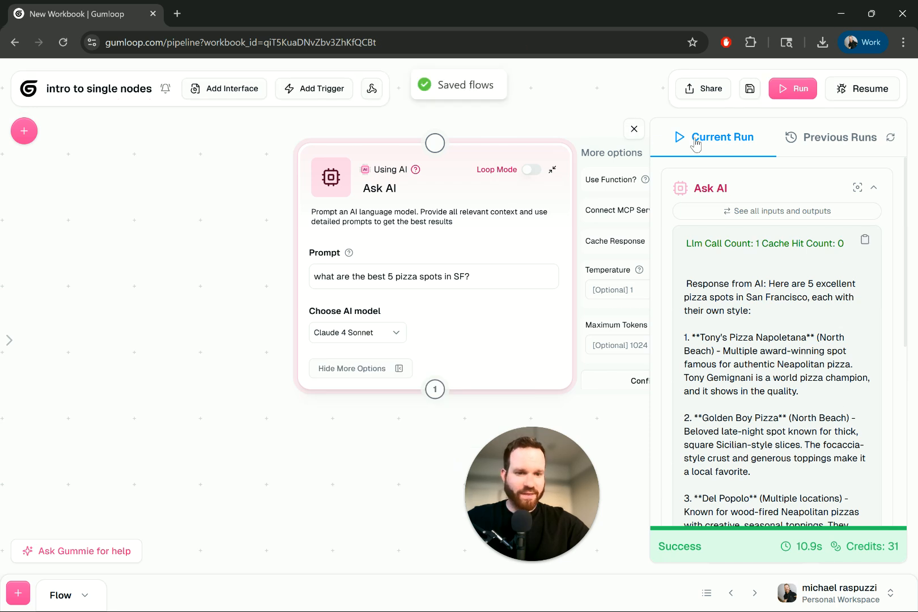
left_click(635, 130)
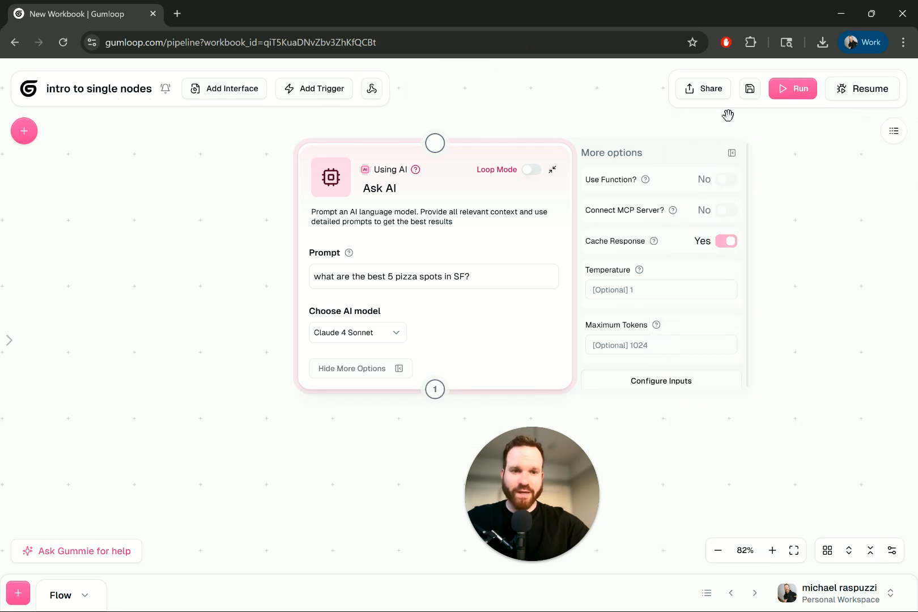
left_click(780, 94)
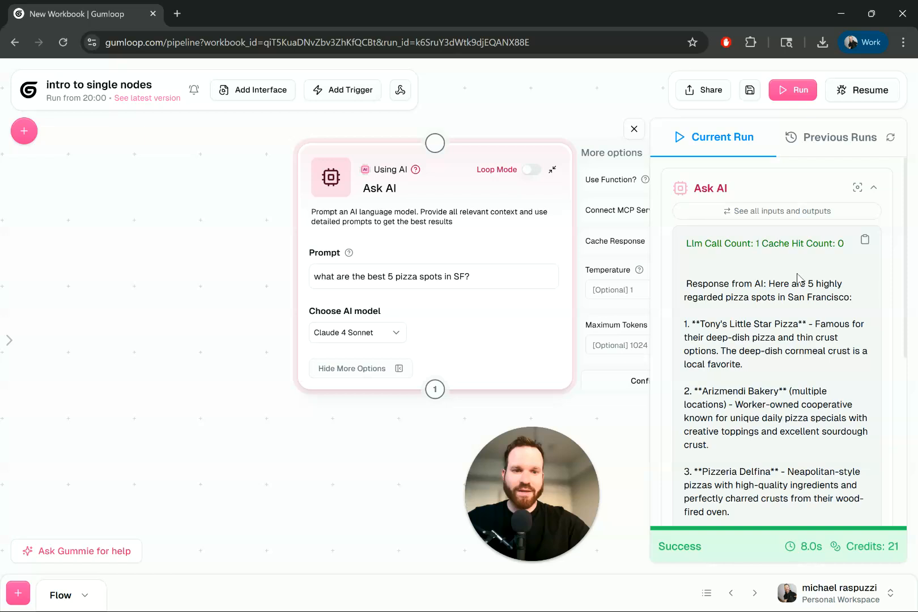
Step: Read the first recommendations in the Claude 4 Sonnet response, highlighting the Arizmendi Bakery entry
scroll(792, 368, "down", 1)
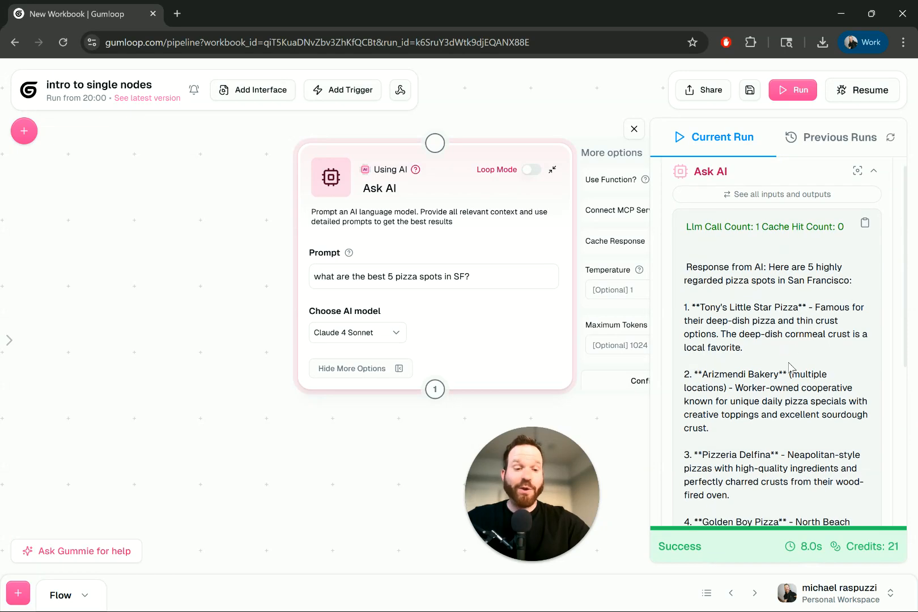
scroll(792, 369, "up", 1)
scroll(780, 306, "down", 2)
left_click_drag(746, 253, 803, 259)
scroll(803, 261, "down", 2)
scroll(802, 262, "down", 1)
left_click_drag(720, 230, 778, 229)
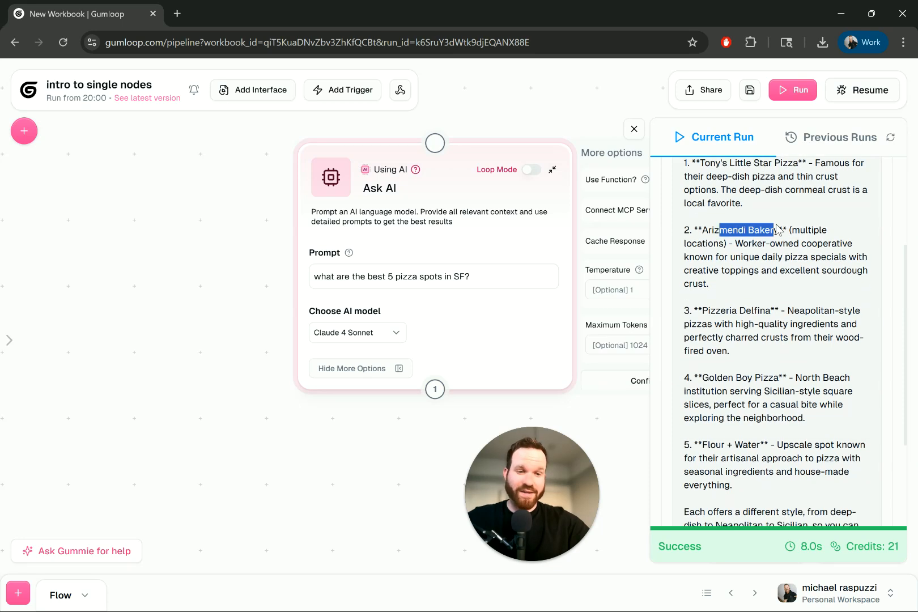
left_click(742, 258)
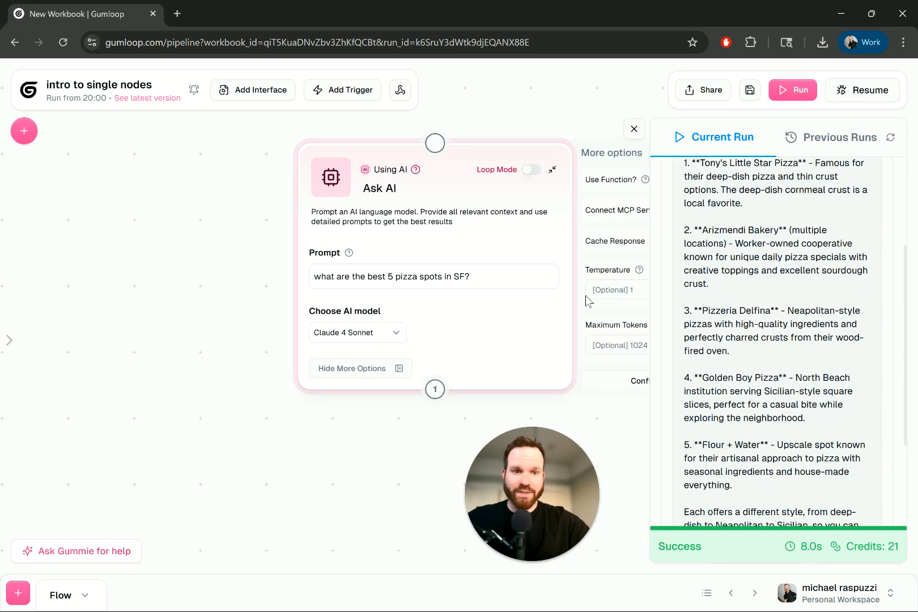
left_click_drag(720, 230, 792, 242)
scroll(734, 240, "down", 4)
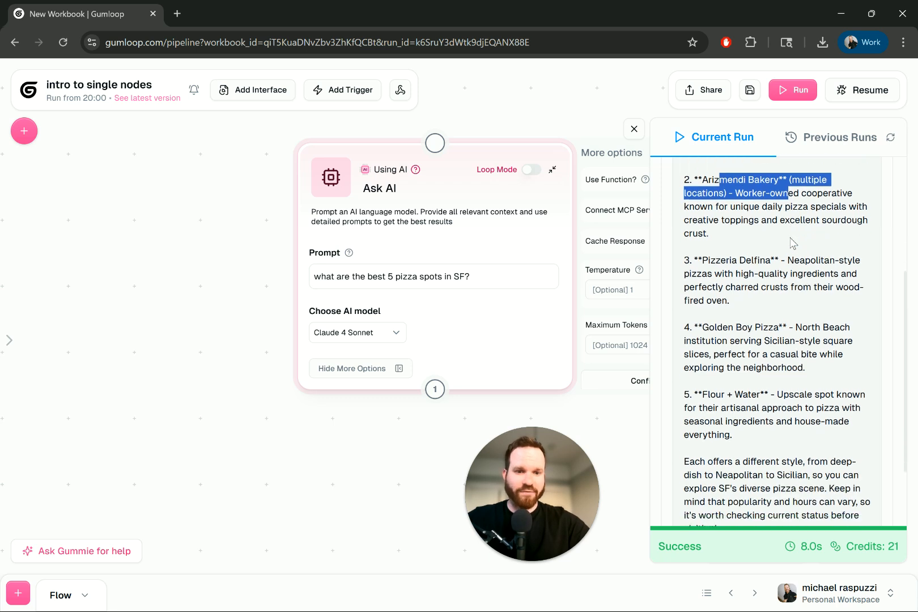
Step: Read the remaining recommendations, highlighting Pizzeria Delfina and Flour + Water, and recheck the first entry
left_click_drag(695, 213, 771, 213)
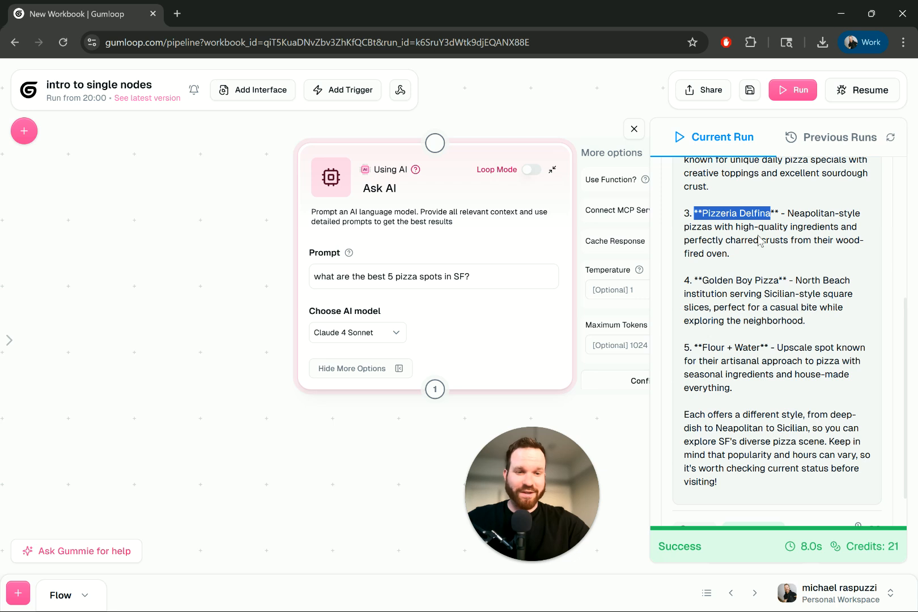
scroll(760, 241, "down", 2)
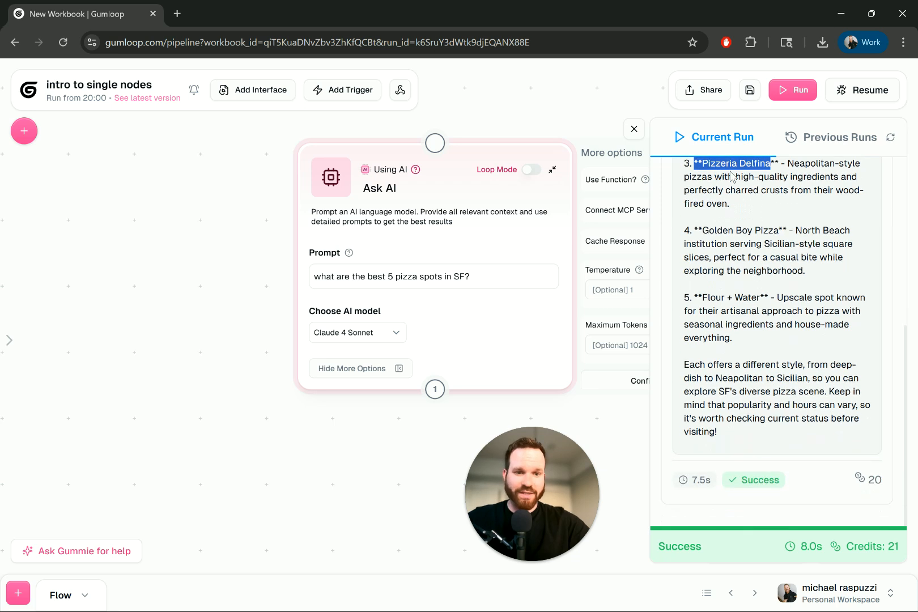
left_click_drag(702, 298, 797, 346)
left_click(794, 315)
scroll(793, 340, "up", 5)
scroll(769, 308, "down", 2)
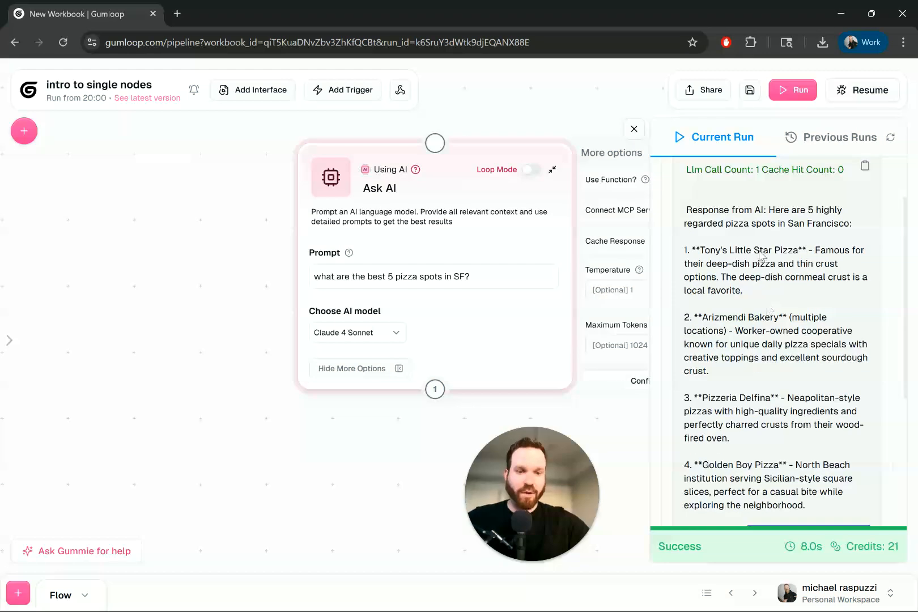
left_click_drag(712, 249, 775, 249)
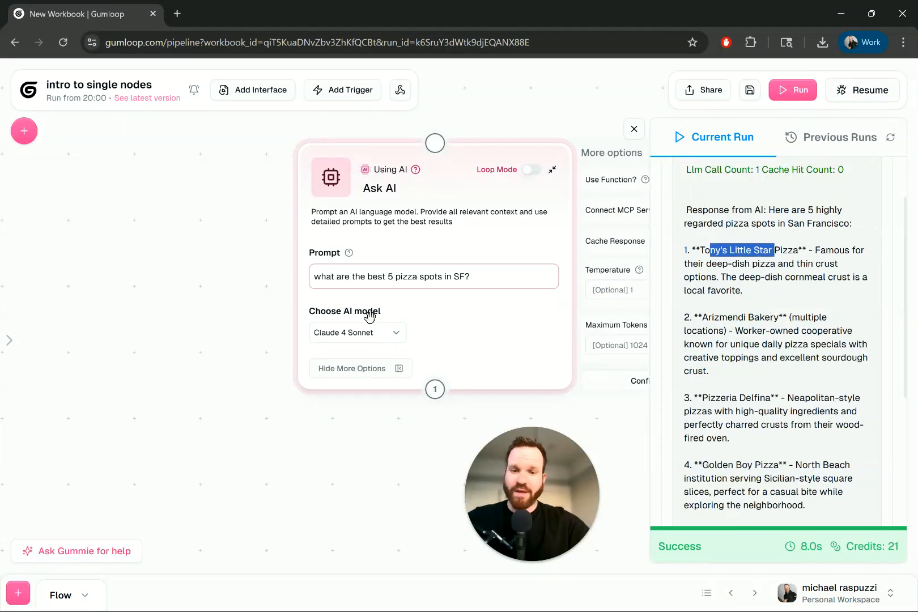
Step: Set the Ask AI node's model to Claude 3.7 Sonnet - Thinking
left_click(392, 332)
scroll(388, 409, "down", 3)
scroll(387, 410, "down", 2)
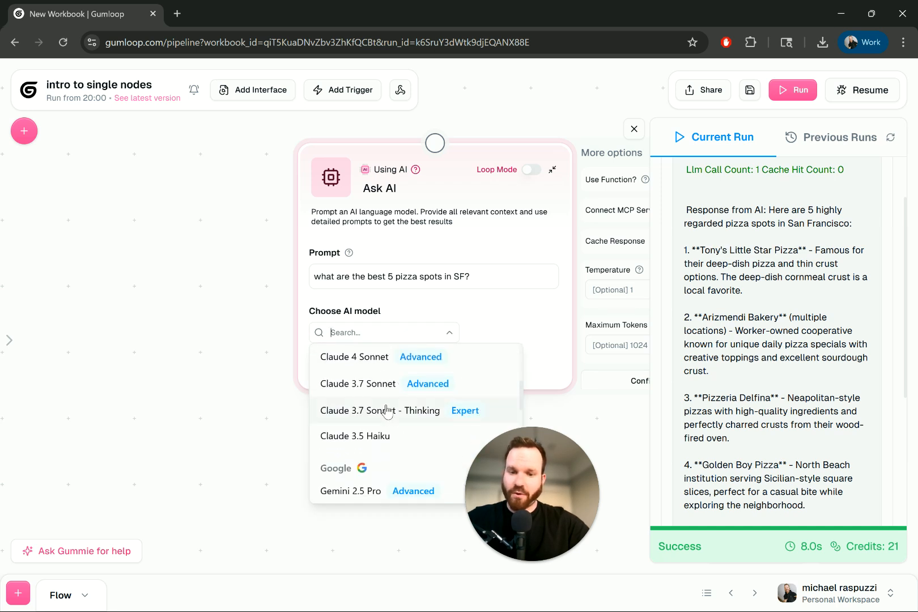
left_click(391, 414)
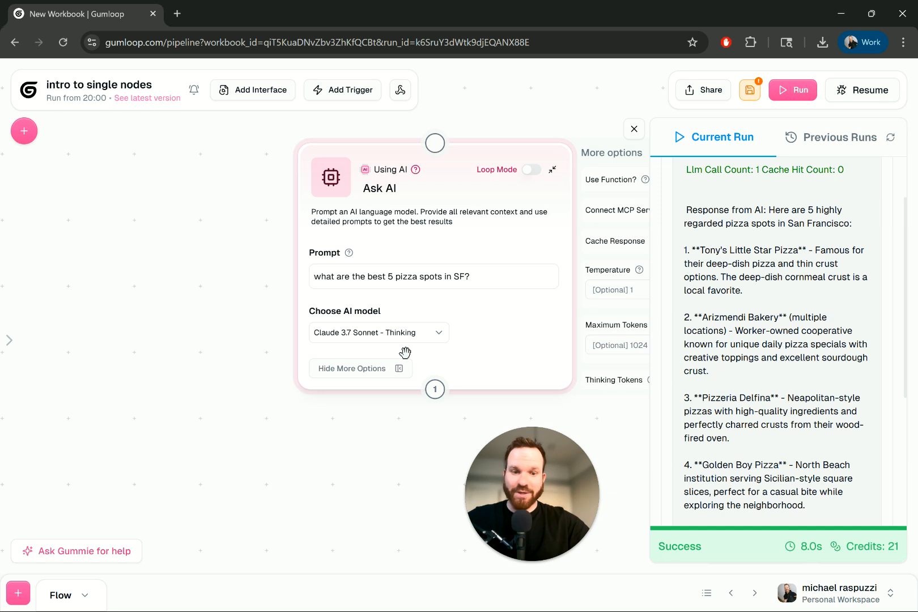
Step: Move the Ask AI node so its extra options clear the run log, and save and run the flow
left_click_drag(455, 176, 362, 188)
left_click(749, 90)
left_click(792, 89)
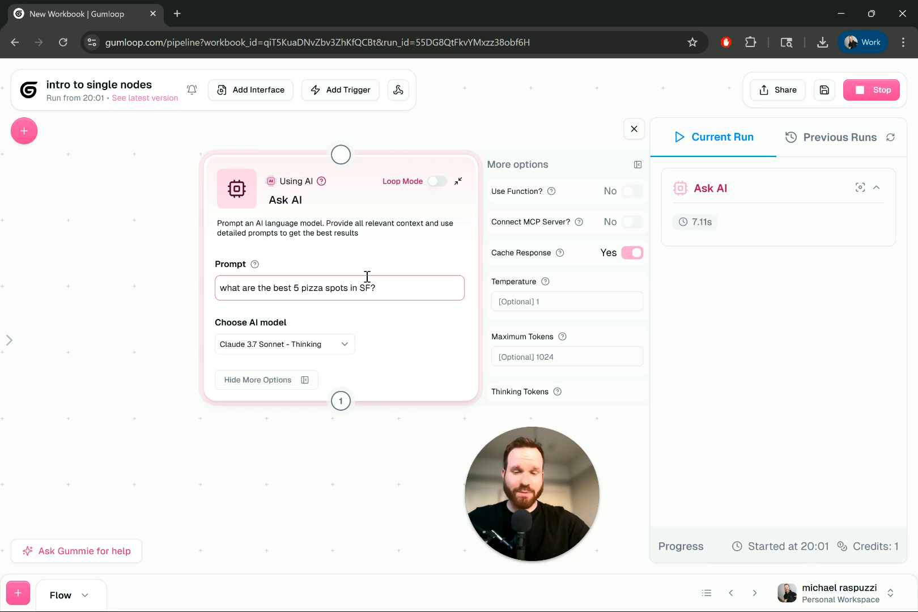
Step: Read the Claude 3.7 Sonnet - Thinking response in the run log, including its run time and credit cost
scroll(802, 261, "down", 5)
scroll(802, 260, "up", 10)
scroll(802, 260, "down", 2)
scroll(803, 262, "down", 3)
scroll(804, 262, "down", 2)
scroll(783, 334, "down", 1)
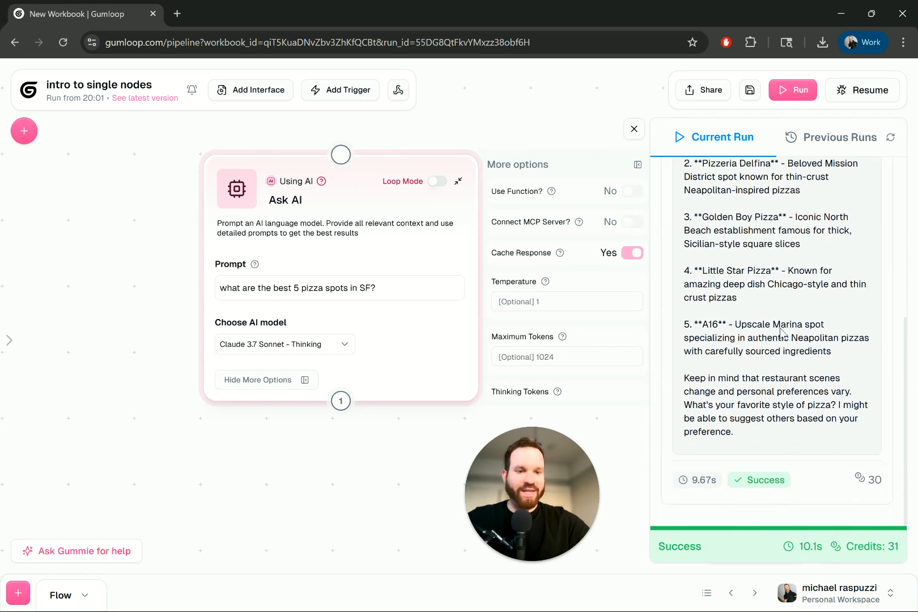
scroll(757, 306, "up", 2)
scroll(757, 306, "down", 2)
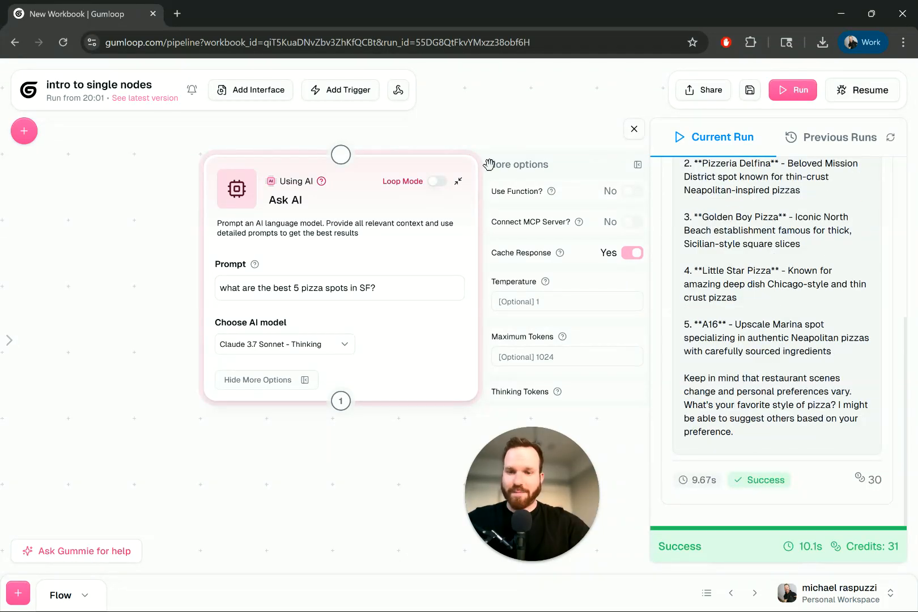
Step: Set the Ask AI node's model to Gemini 2.5 Pro, and save and run the flow
triple_click(367, 289)
left_click(347, 346)
scroll(348, 426, "down", 3)
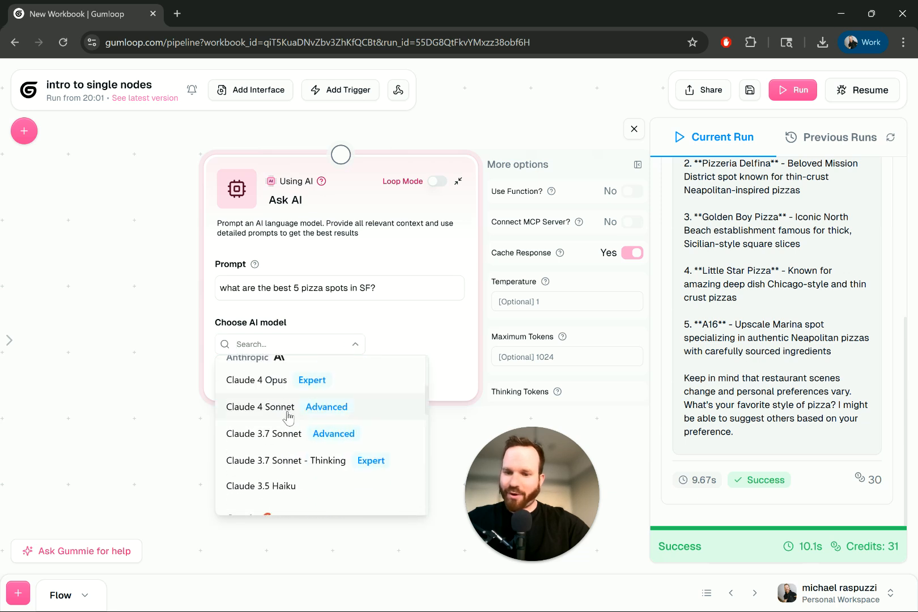
scroll(317, 425, "down", 5)
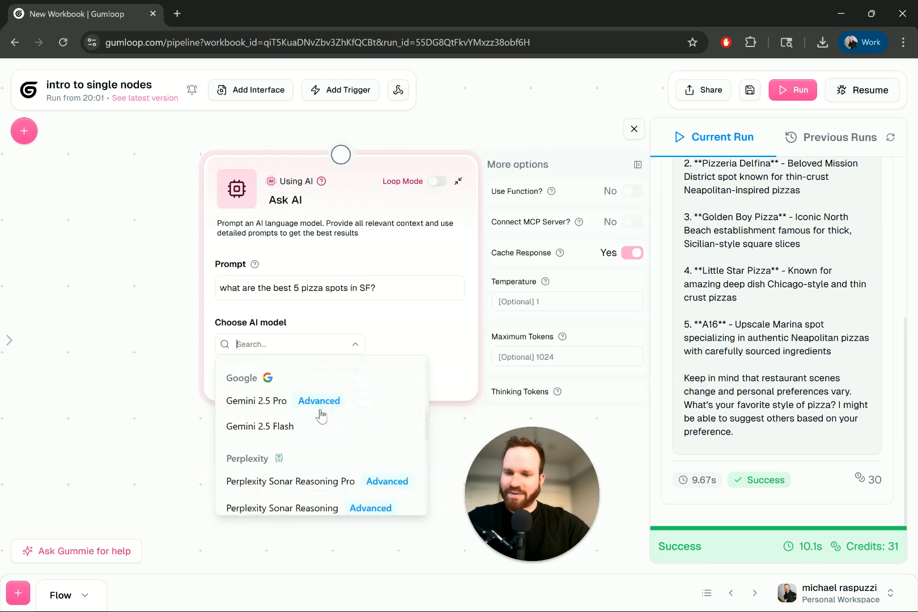
left_click(269, 401)
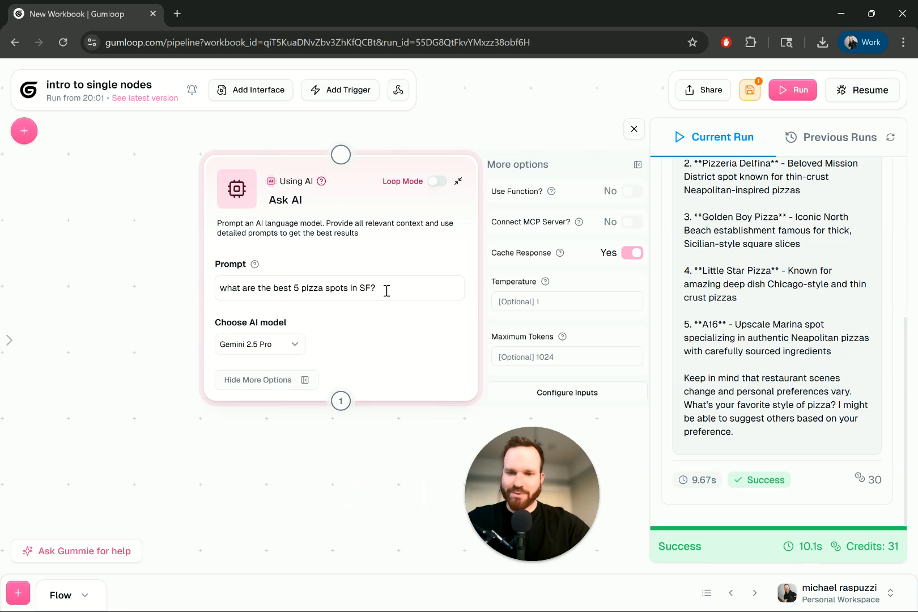
left_click(748, 91)
left_click(793, 90)
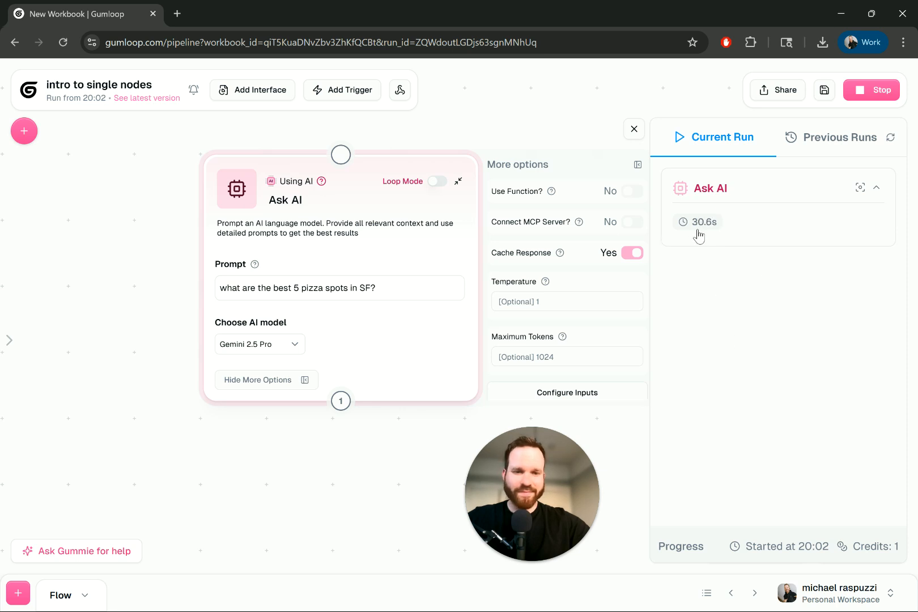
Step: Browse the available Anthropic, Google, Perplexity and Meta models for the Ask AI node and close the list without choosing one
left_click(303, 349)
scroll(283, 448, "down", 5)
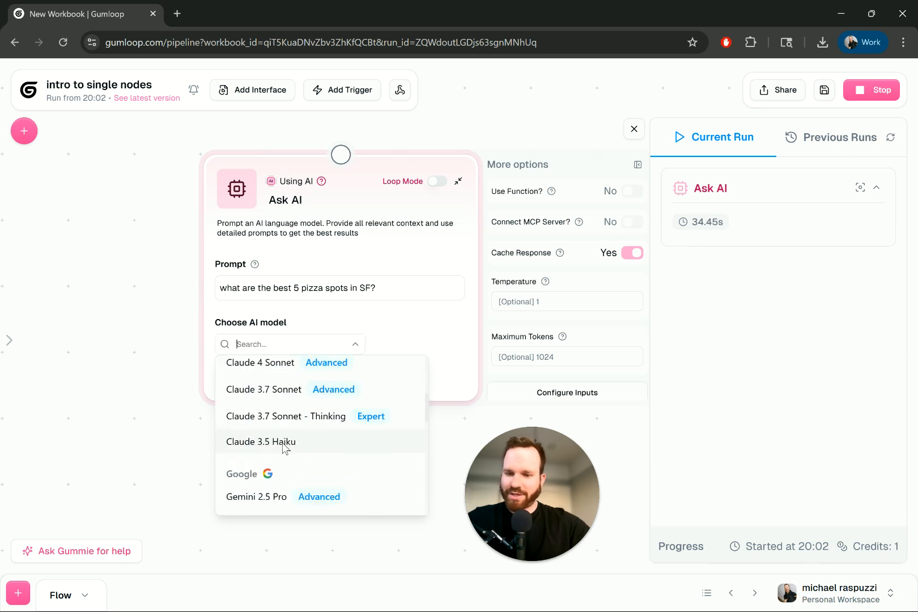
scroll(284, 448, "down", 3)
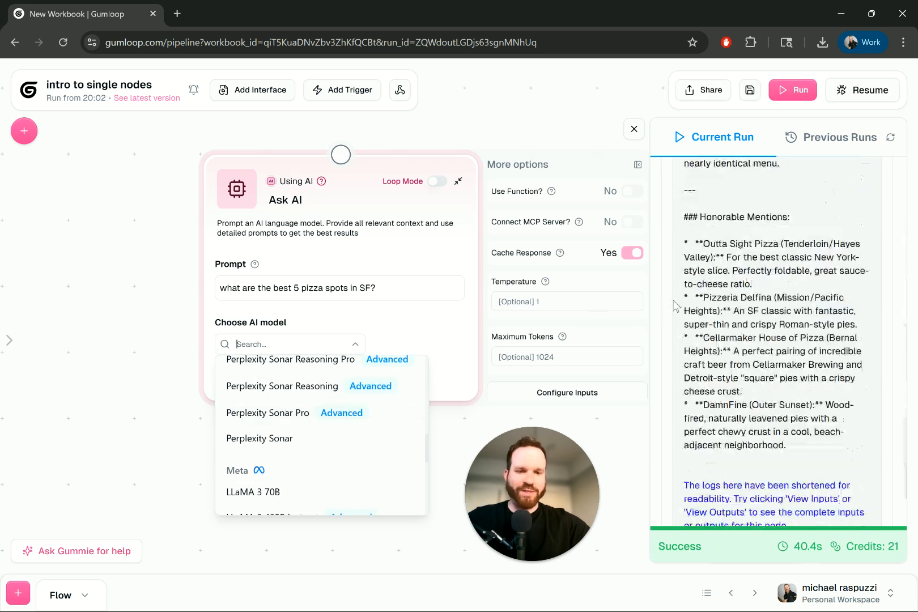
left_click(745, 299)
Step: Read the introduction and first pizza recommendation in the Gemini 2.5 Pro response in the run log
scroll(744, 299, "up", 15)
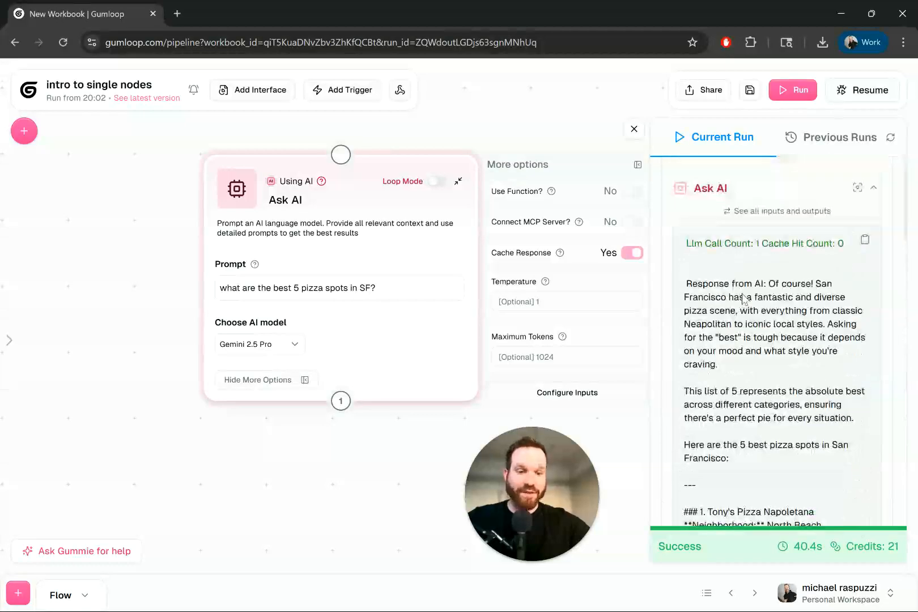
left_click_drag(753, 286, 805, 285)
scroll(806, 340, "down", 3)
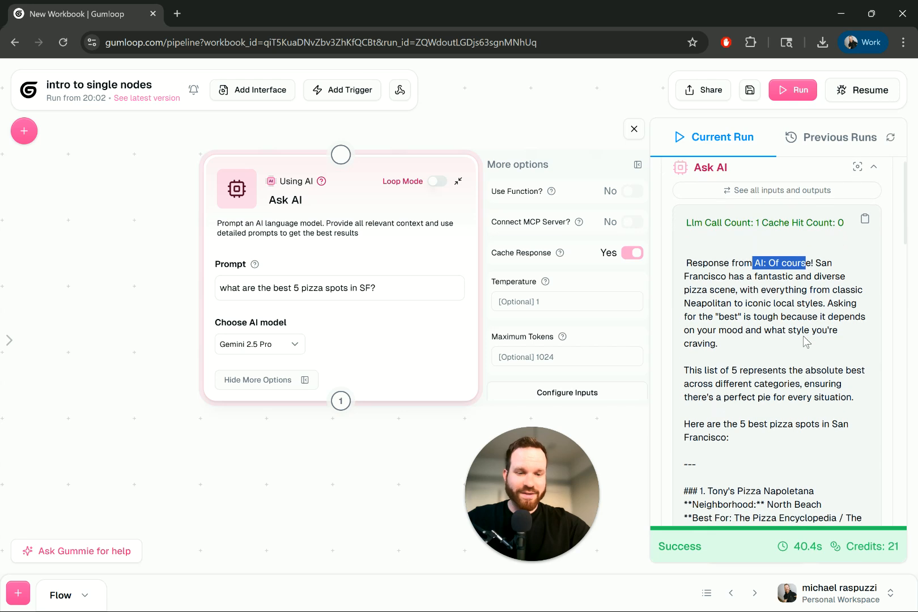
scroll(803, 335, "down", 6)
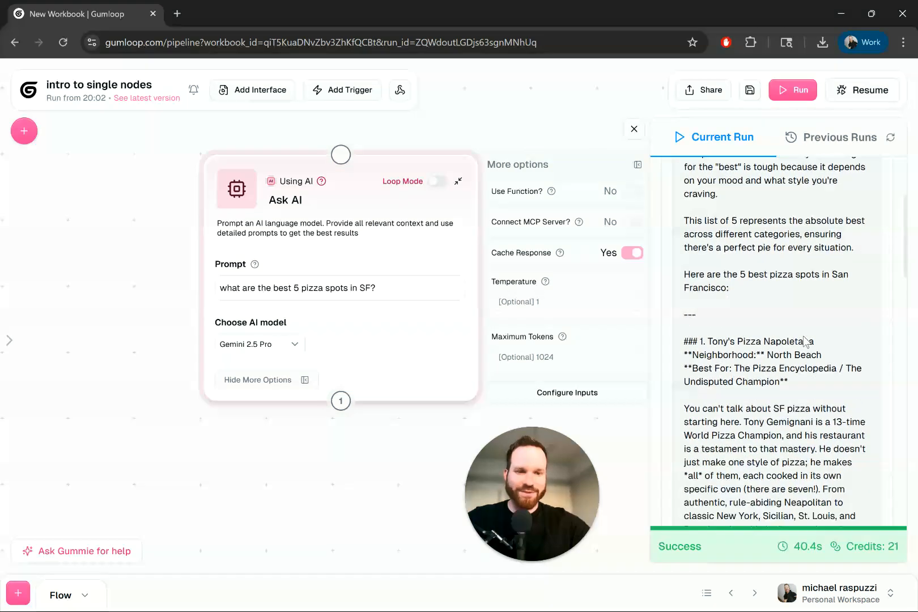
scroll(771, 259, "down", 1)
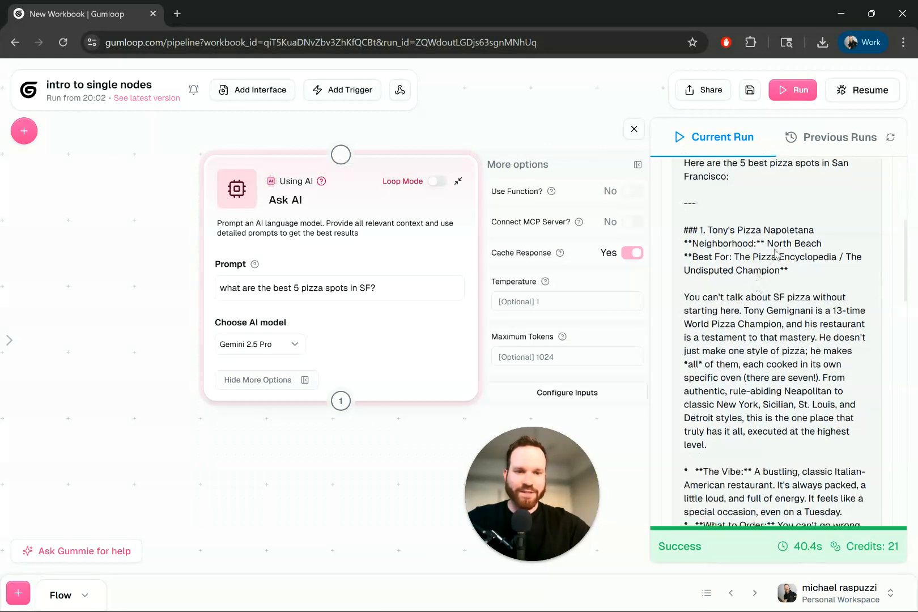
left_click_drag(721, 258, 788, 271)
scroll(805, 272, "down", 3)
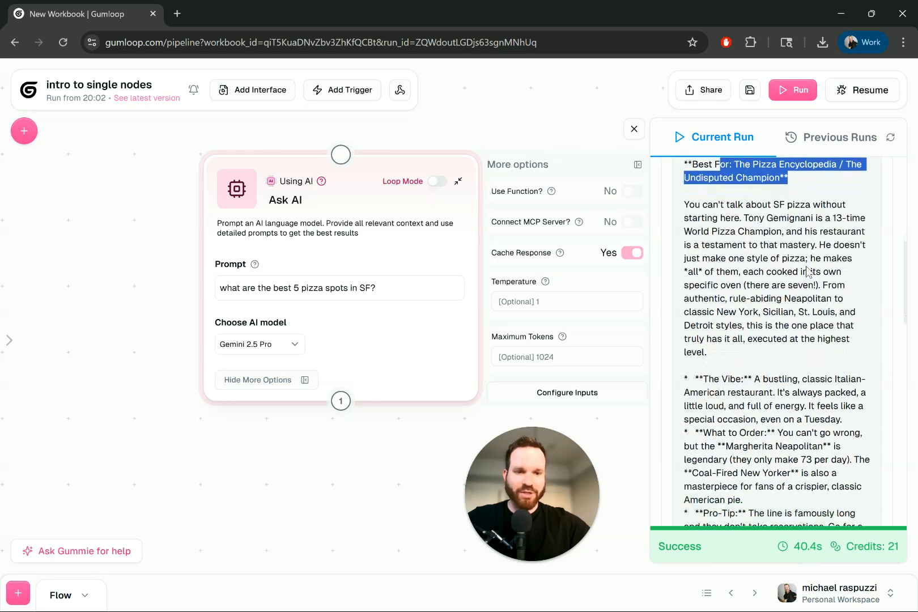
left_click_drag(710, 207, 797, 210)
scroll(781, 266, "down", 4)
left_click_drag(730, 258, 812, 262)
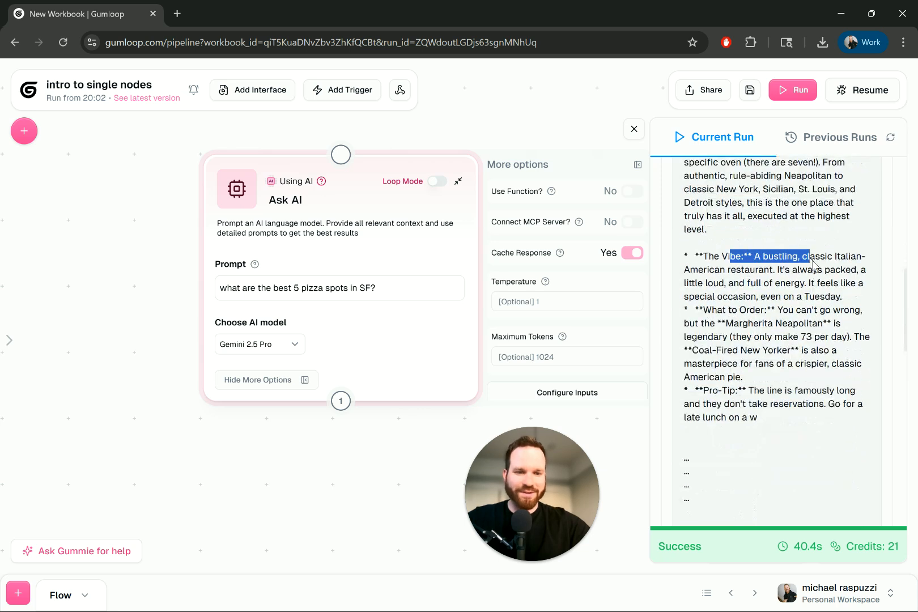
scroll(805, 261, "down", 3)
left_click_drag(746, 229, 809, 281)
scroll(809, 281, "down", 1)
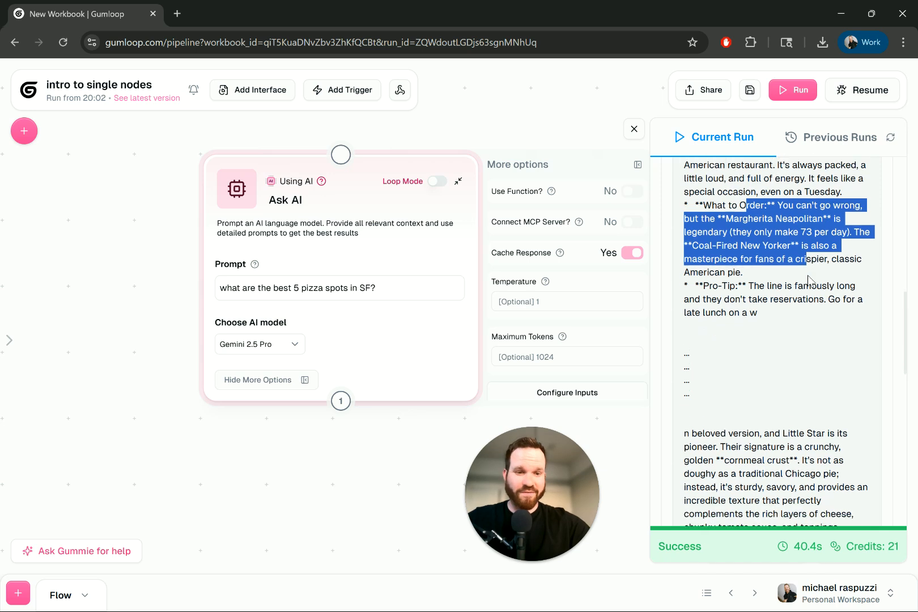
Step: Read the last recommendation and the honorable mentions in the Gemini 2.5 Pro response
scroll(811, 260, "down", 6)
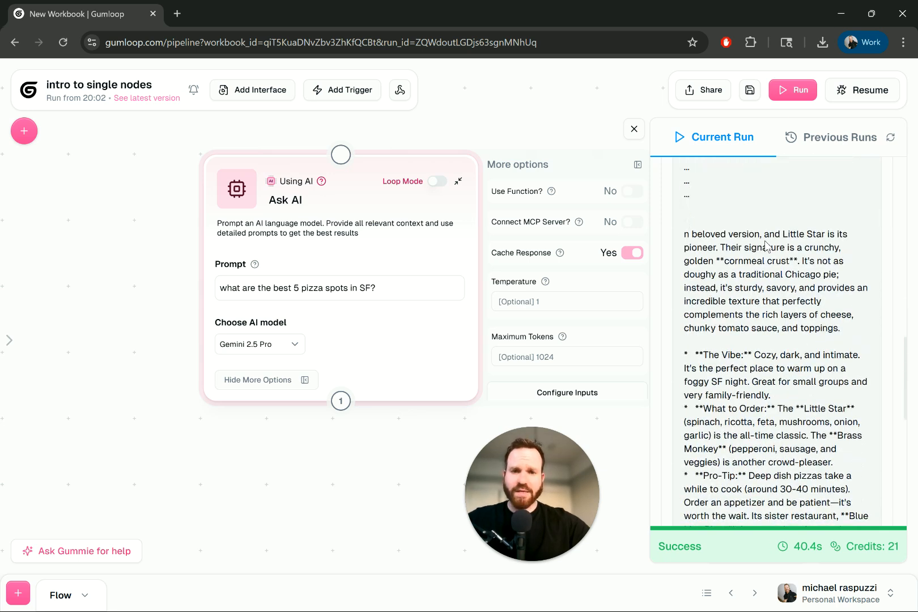
scroll(776, 247, "down", 5)
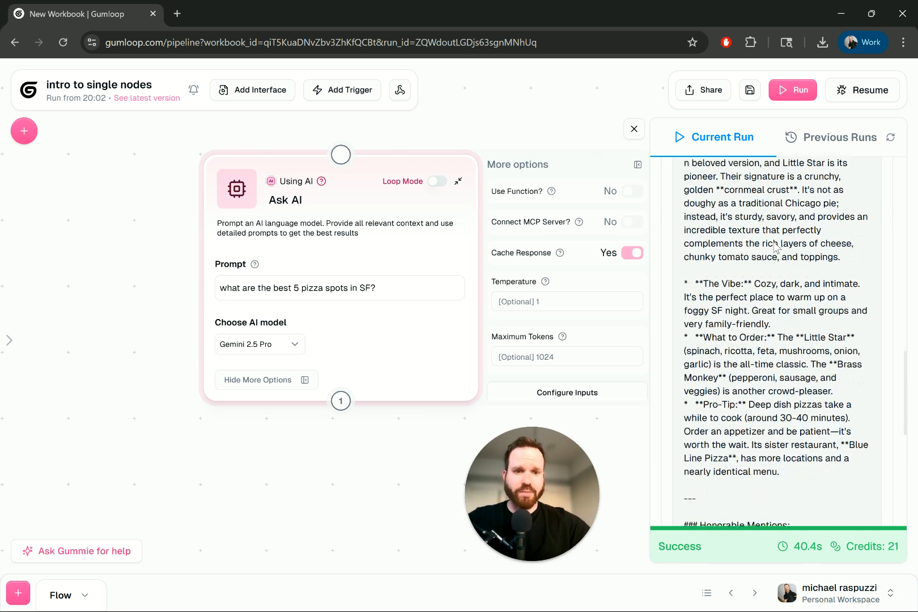
scroll(773, 278, "up", 5)
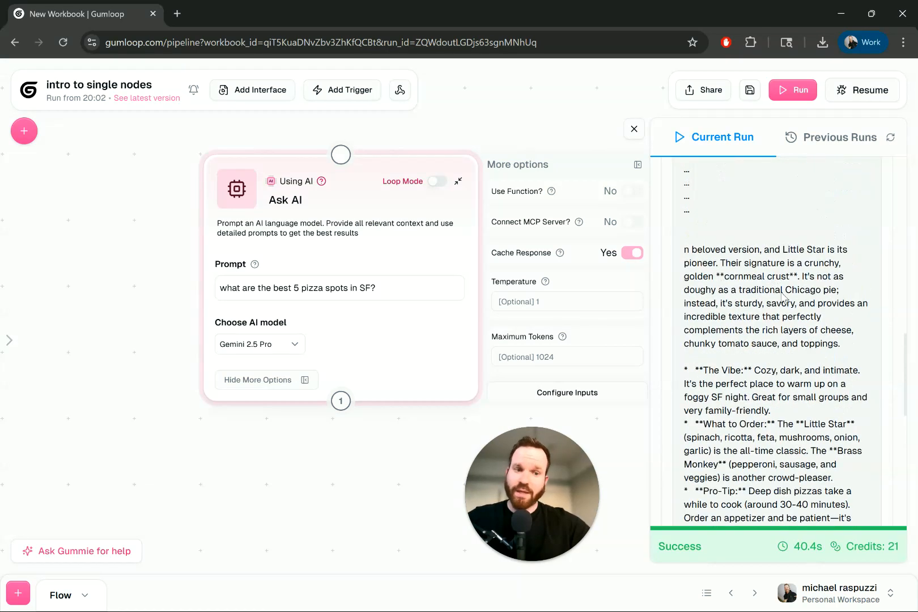
scroll(781, 314, "down", 10)
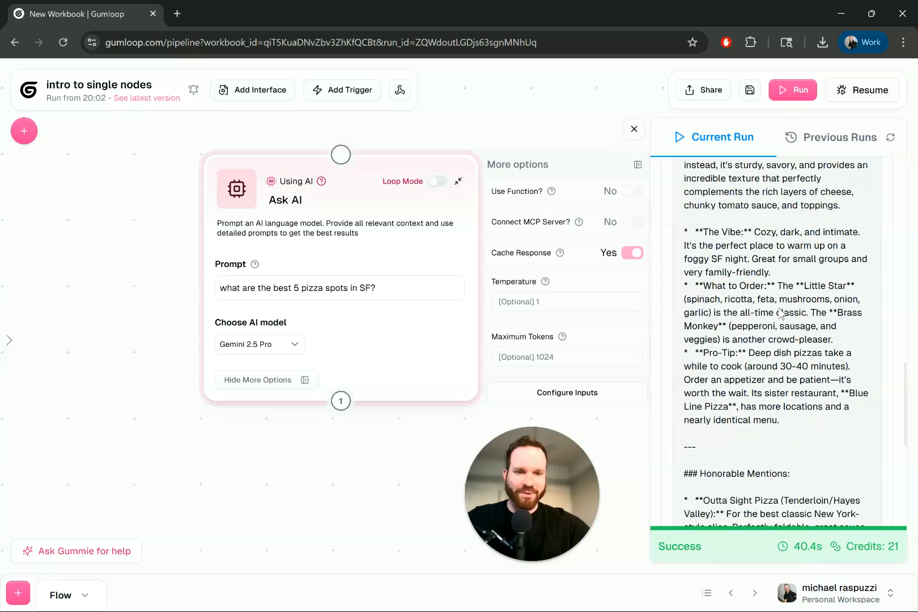
scroll(780, 309, "down", 1)
left_click_drag(738, 212, 804, 224)
left_click_drag(749, 308, 729, 312)
scroll(830, 310, "down", 1)
scroll(769, 296, "up", 1)
left_click(794, 383)
left_click_drag(789, 393, 680, 197)
scroll(748, 217, "up", 1)
left_click(758, 277)
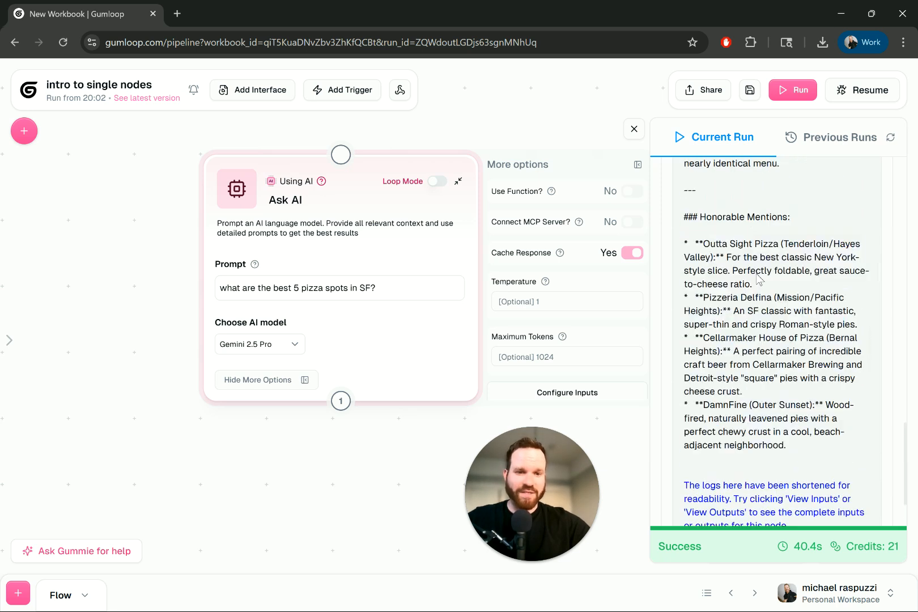
scroll(759, 278, "down", 2)
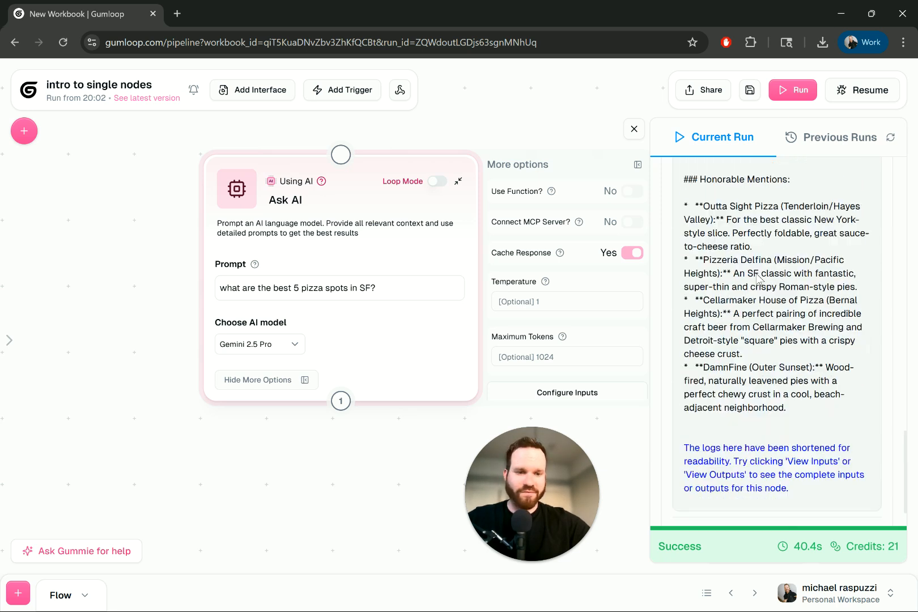
scroll(758, 278, "up", 15)
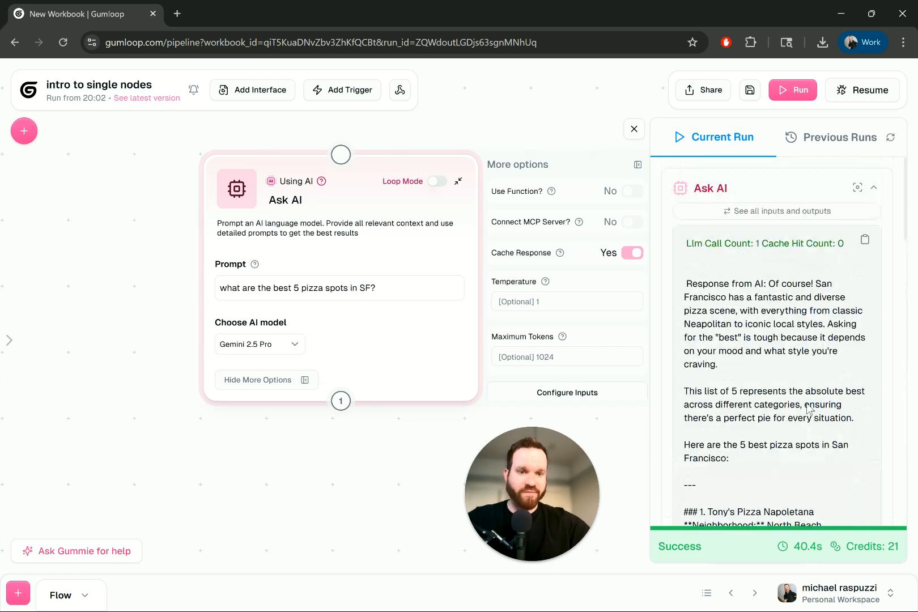
Step: Set the Ask AI node's model to Perplexity Sonar Reasoning Pro, and save and run the flow
left_click(300, 346)
scroll(324, 438, "down", 3)
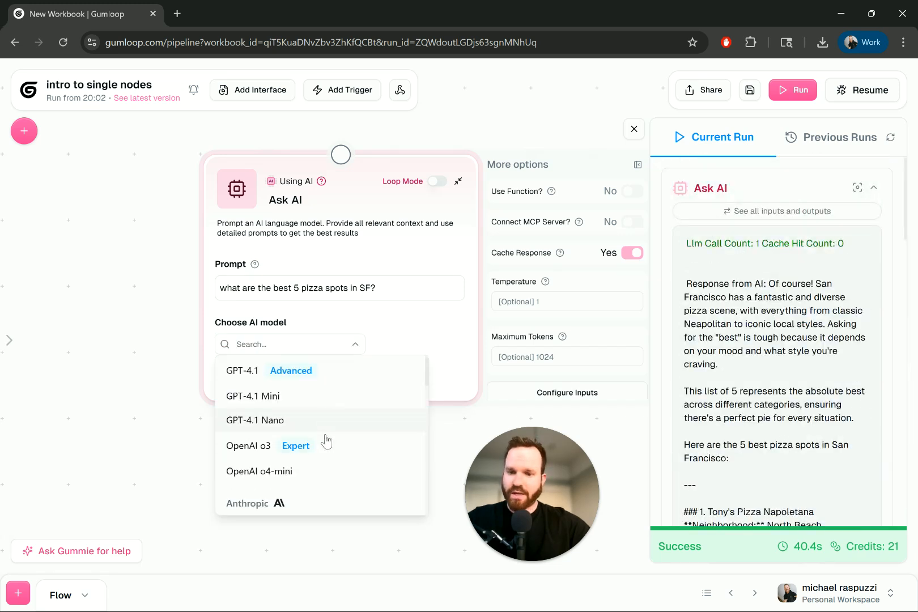
scroll(326, 441, "down", 2)
scroll(327, 439, "down", 2)
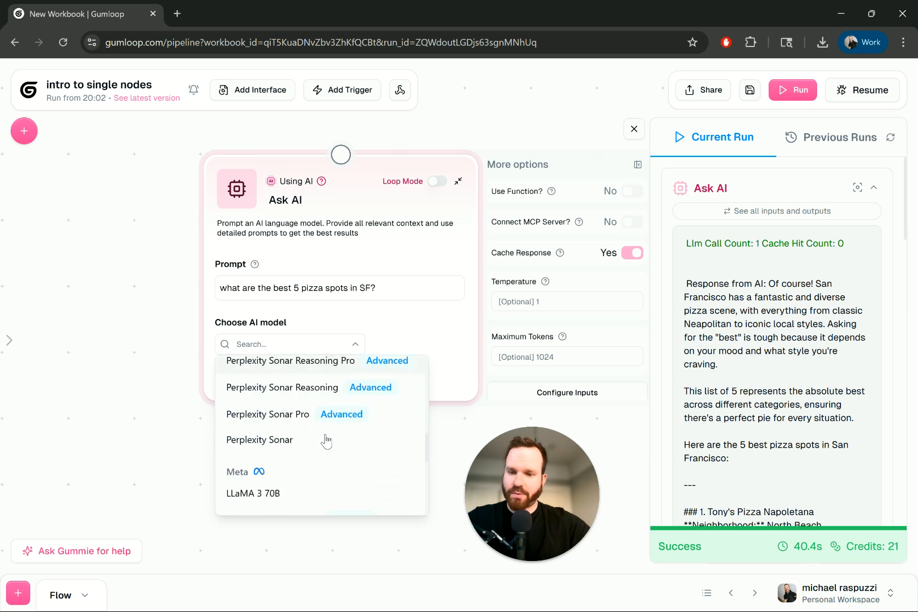
scroll(327, 440, "up", 1)
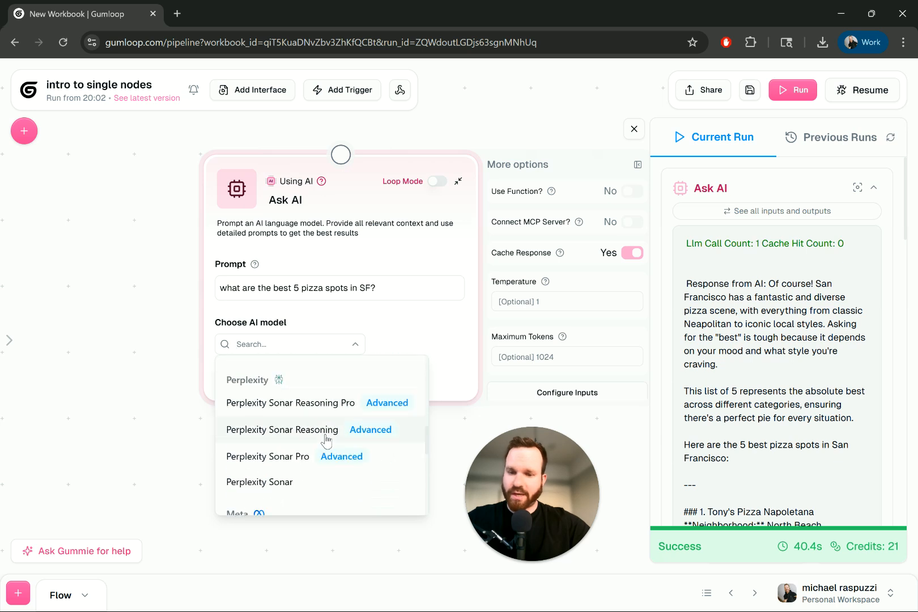
left_click(286, 407)
left_click(750, 90)
left_click(791, 89)
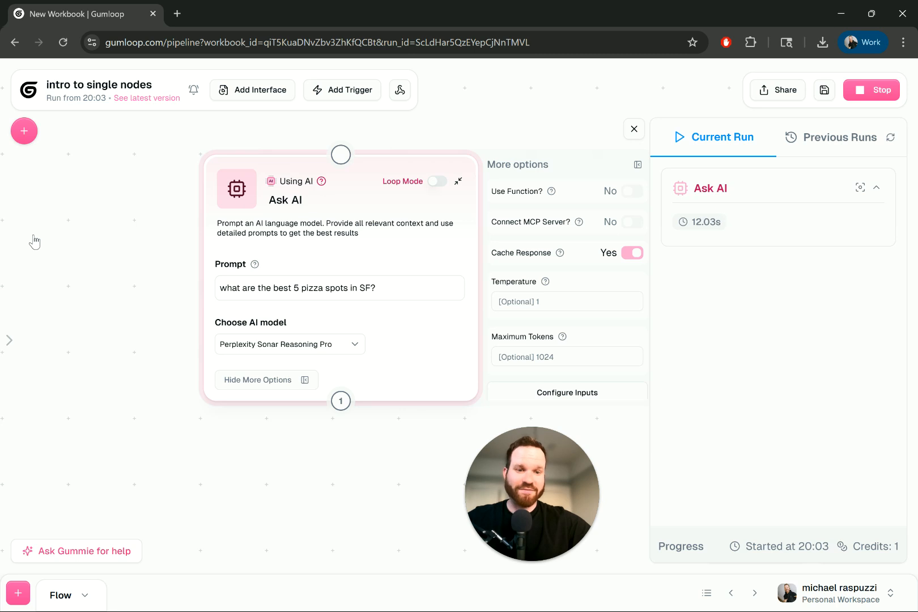
Step: Read the Perplexity Sonar Reasoning Pro response from its thinking section through the recommendations to the key omissions, run time and credit cost
scroll(693, 253, "up", 15)
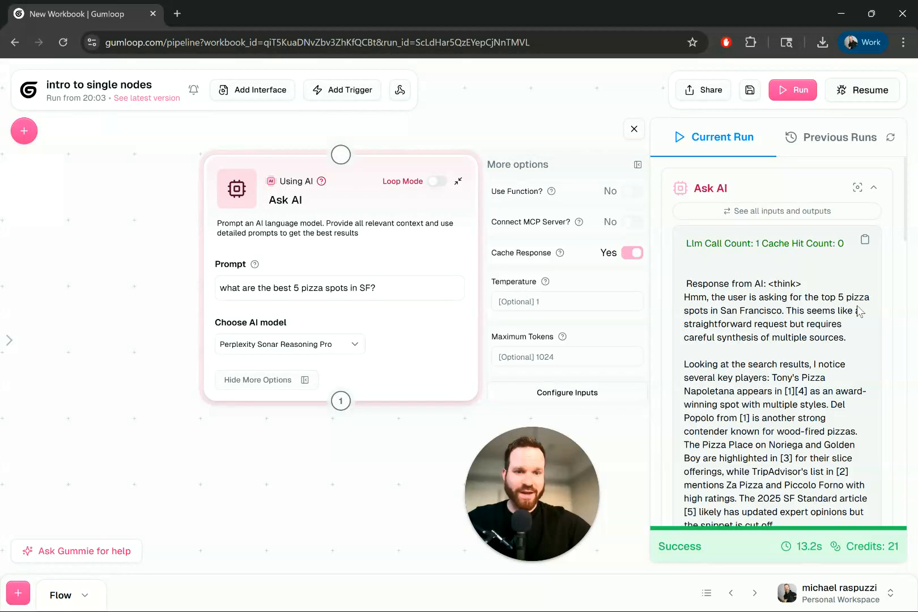
scroll(755, 265, "down", 2)
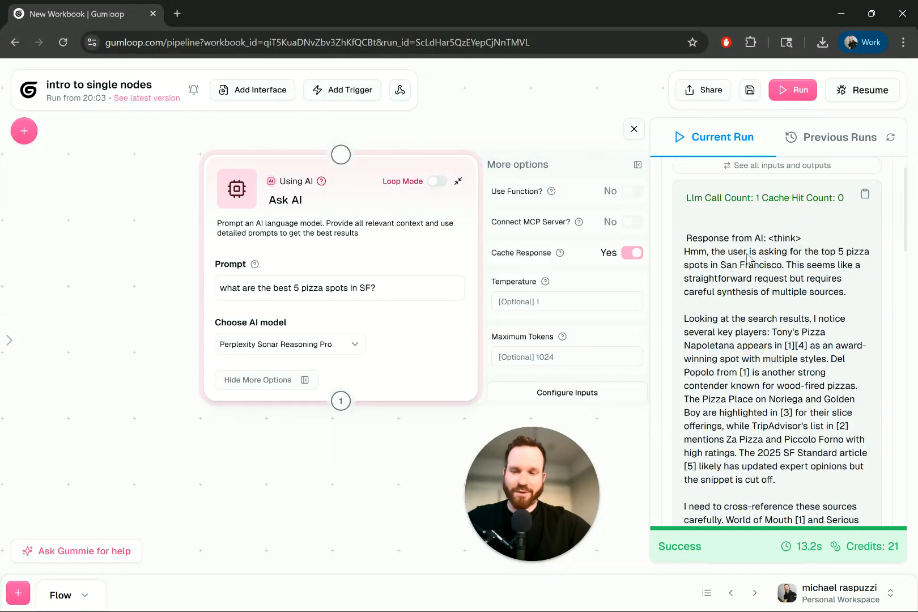
left_click_drag(734, 241, 852, 254)
scroll(852, 254, "down", 2)
left_click_drag(743, 213, 838, 252)
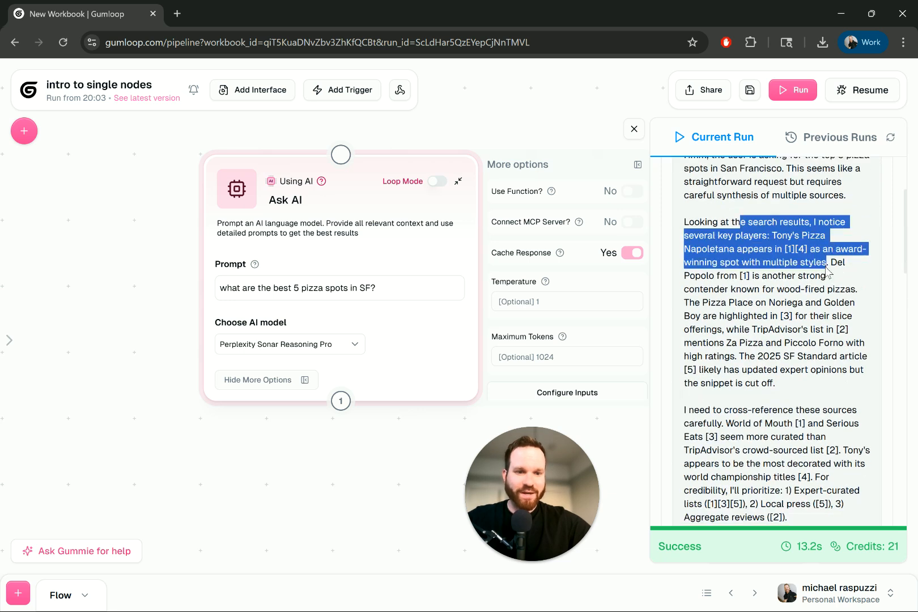
scroll(826, 271, "down", 2)
scroll(825, 271, "down", 10)
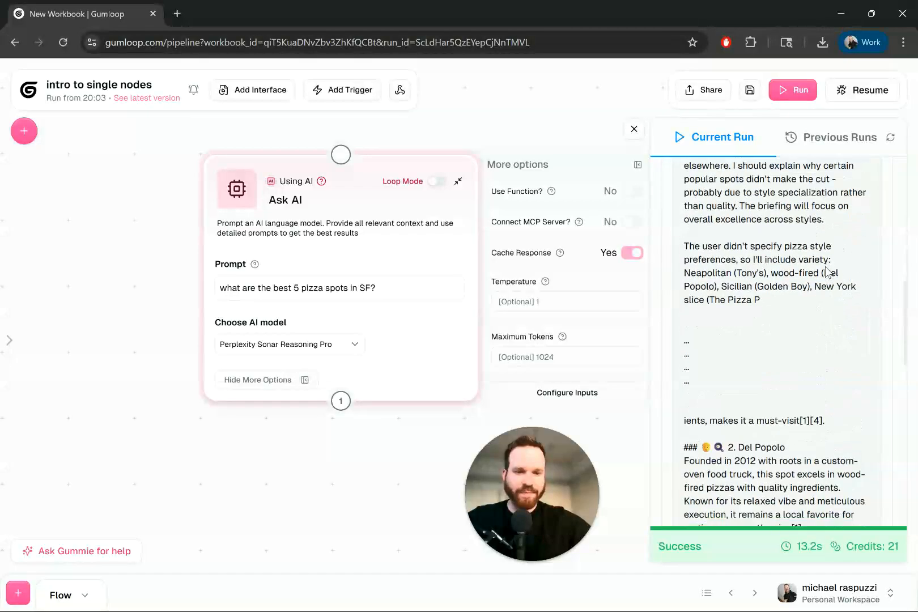
left_click_drag(756, 207, 791, 206)
scroll(790, 201, "down", 1)
left_click(821, 203)
scroll(822, 202, "down", 3)
scroll(822, 202, "down", 2)
left_click_drag(741, 245, 839, 245)
scroll(757, 258, "down", 2)
left_click_drag(700, 247, 792, 248)
scroll(795, 247, "down", 2)
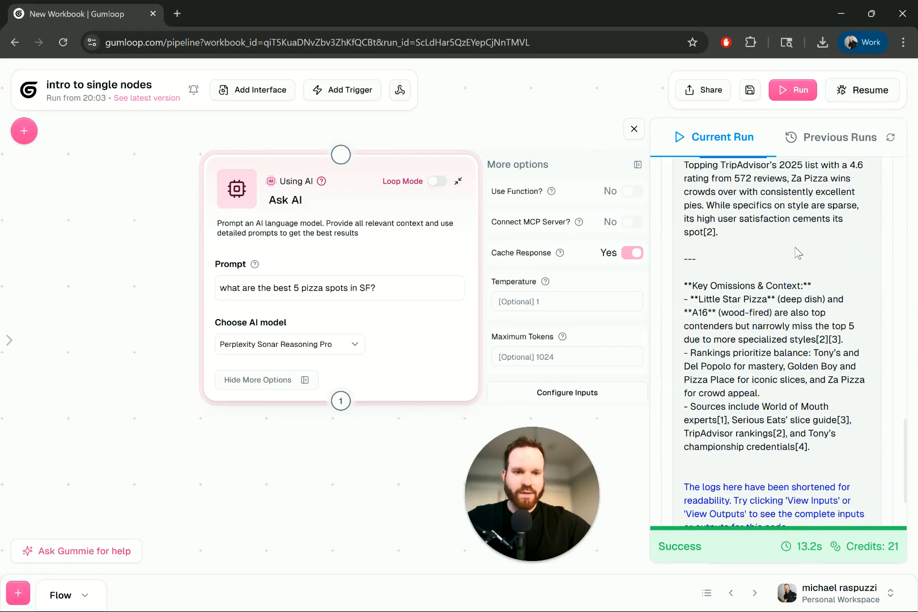
scroll(795, 248, "down", 2)
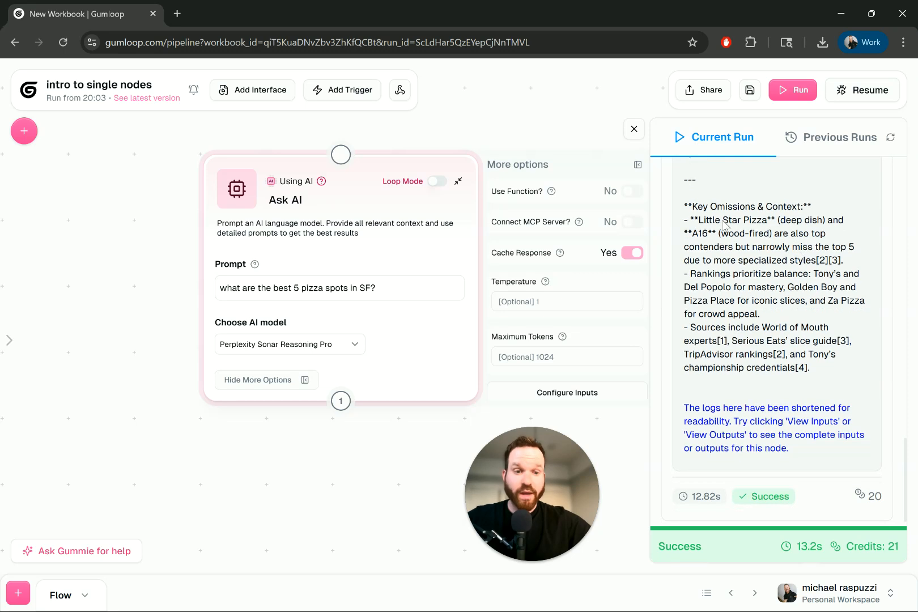
Step: Review the cited sources and the thinking section of the Perplexity response again in the run log
scroll(724, 224, "up", 5)
left_click_drag(788, 416, 799, 448)
left_click_drag(752, 310, 748, 296)
scroll(747, 294, "up", 2)
left_click(767, 327)
scroll(767, 327, "down", 6)
scroll(767, 327, "up", 15)
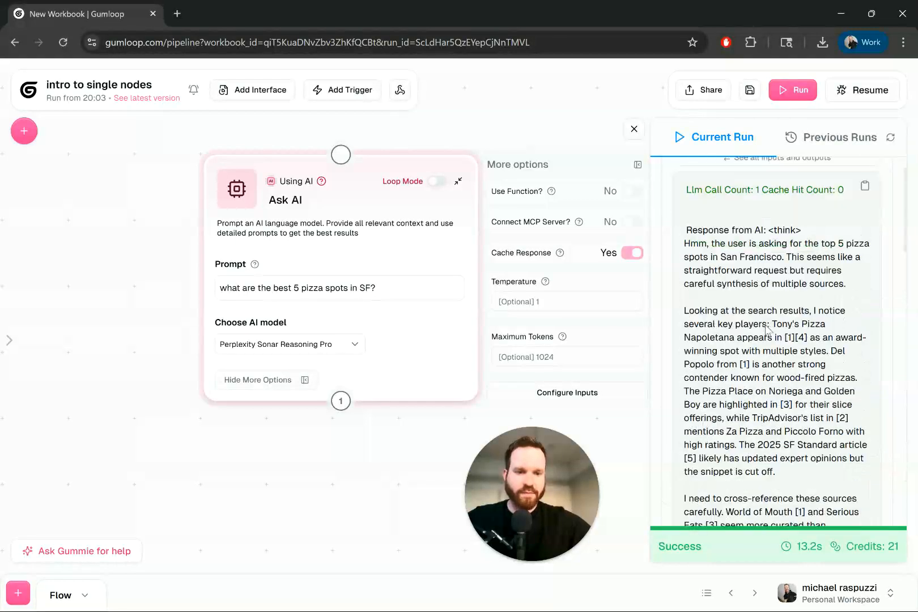
scroll(767, 330, "down", 1)
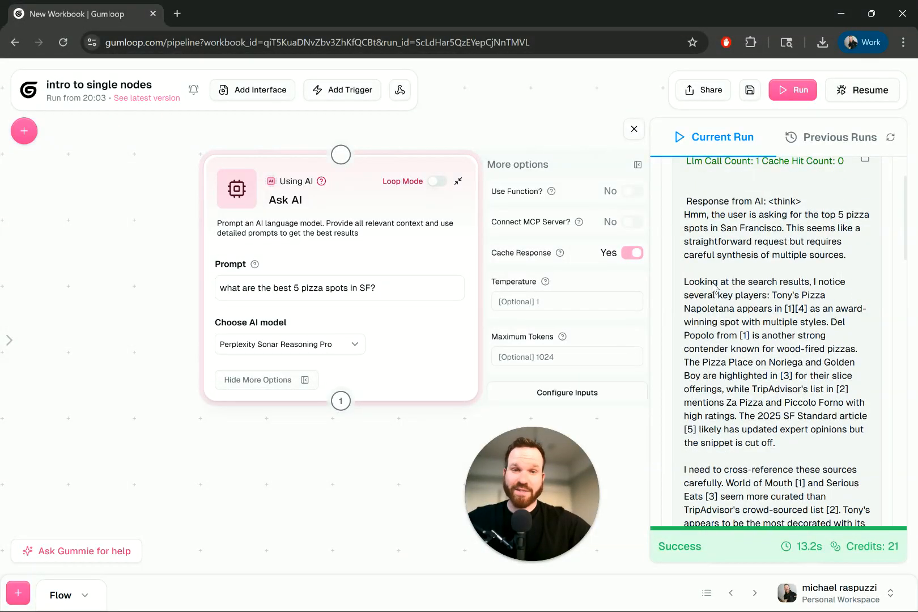
scroll(732, 191, "up", 2)
scroll(770, 334, "down", 2)
left_click_drag(745, 251, 778, 429)
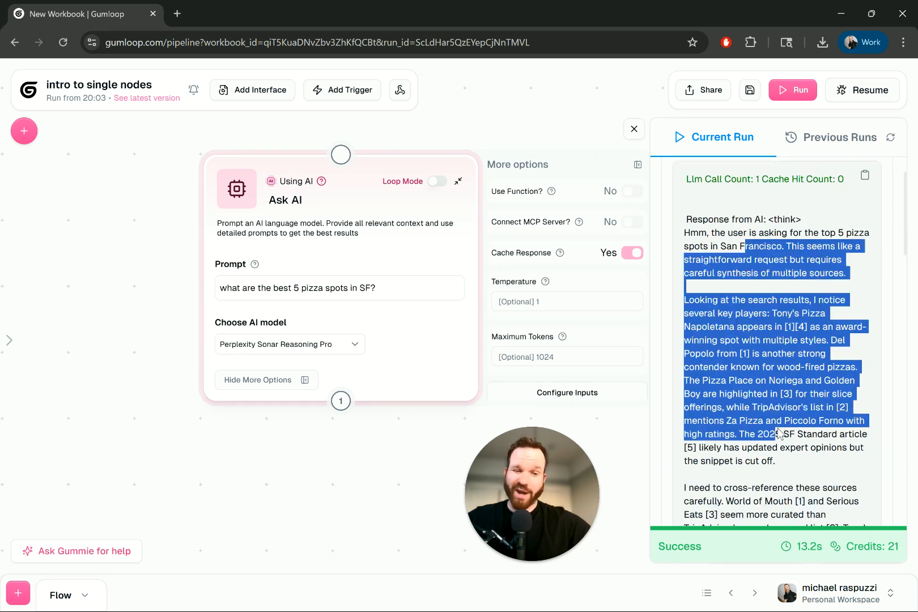
scroll(778, 429, "down", 2)
left_click(778, 388)
scroll(777, 388, "down", 3)
scroll(778, 388, "down", 15)
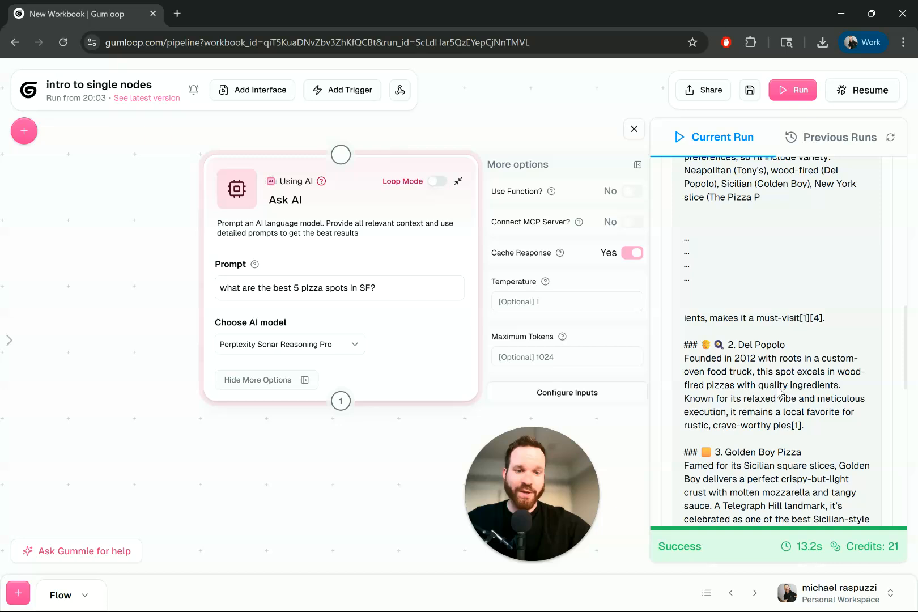
scroll(778, 388, "up", 20)
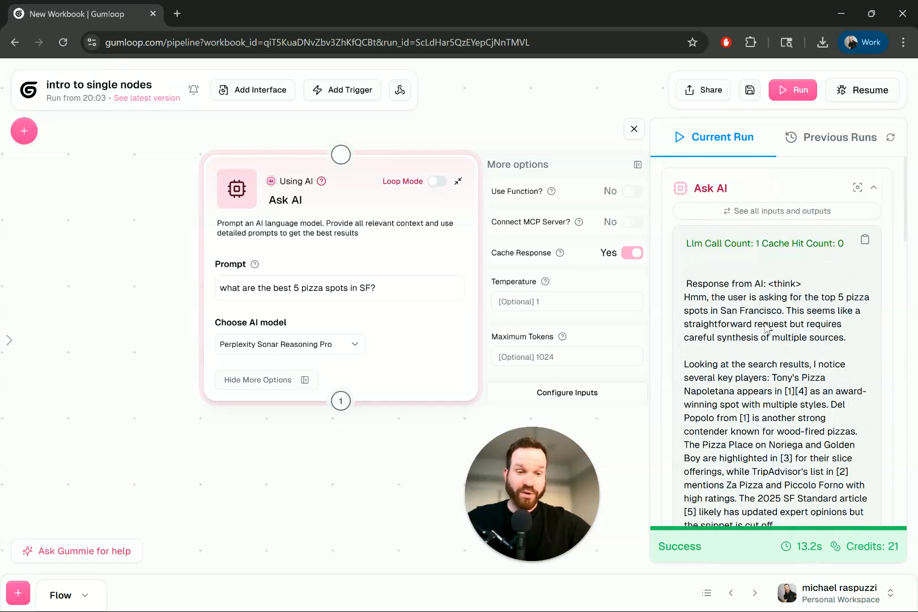
Step: Set the Ask AI node's model to Gemini 2.5 Flash
left_click(351, 344)
scroll(337, 427, "down", 5)
scroll(338, 427, "down", 3)
scroll(337, 428, "up", 8)
scroll(339, 426, "down", 2)
scroll(334, 426, "down", 4)
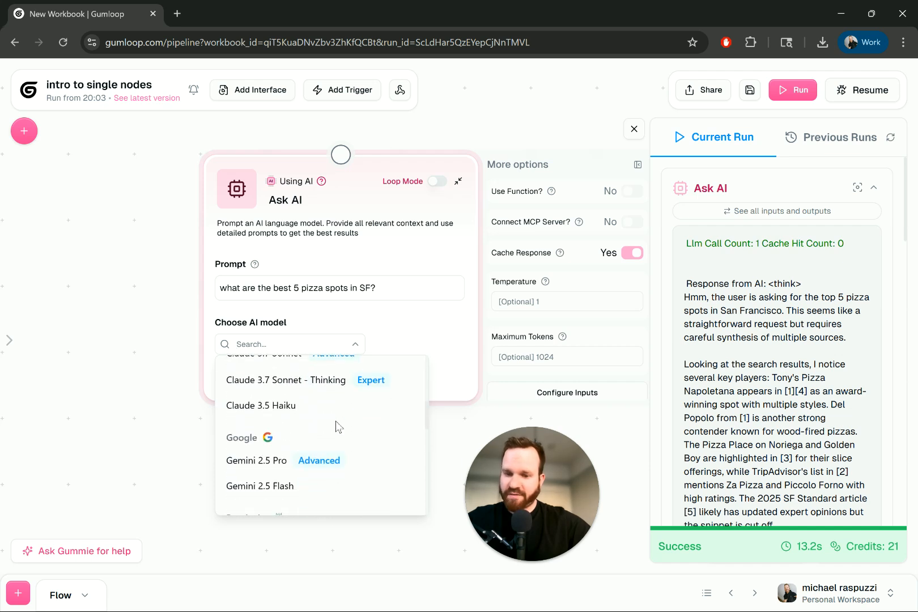
left_click(289, 469)
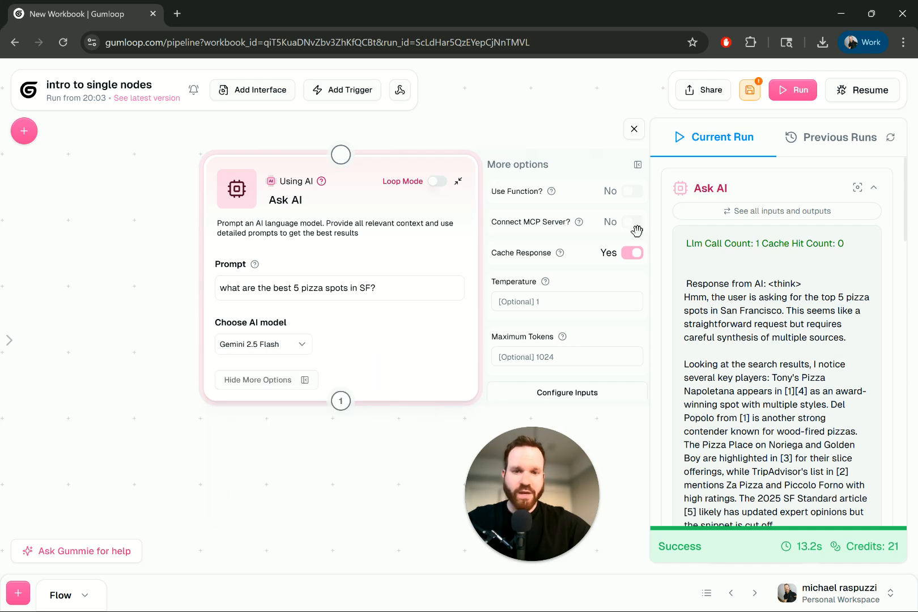
Step: Turn on Use Function for the Ask AI node and check which inputs its Function field offers
left_click(630, 191)
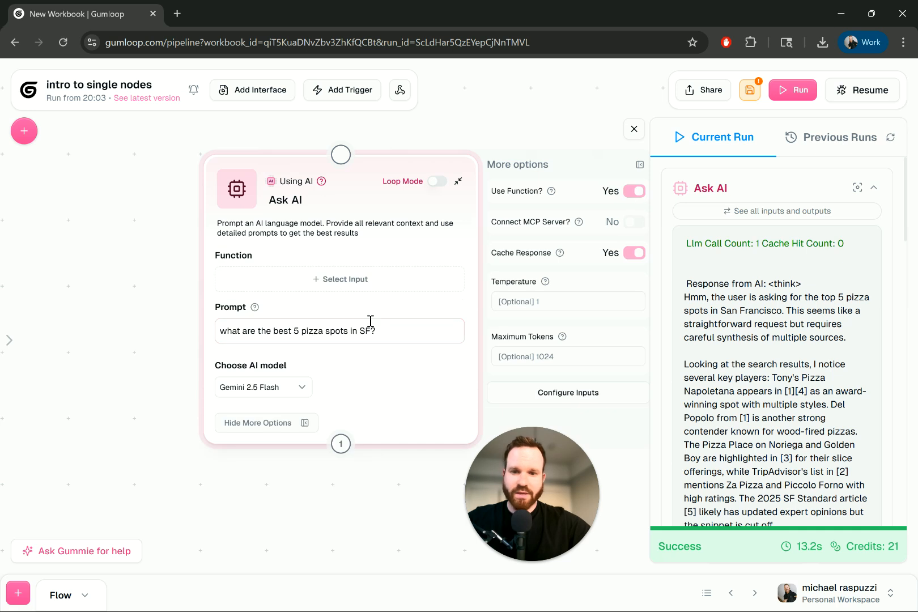
left_click(293, 280)
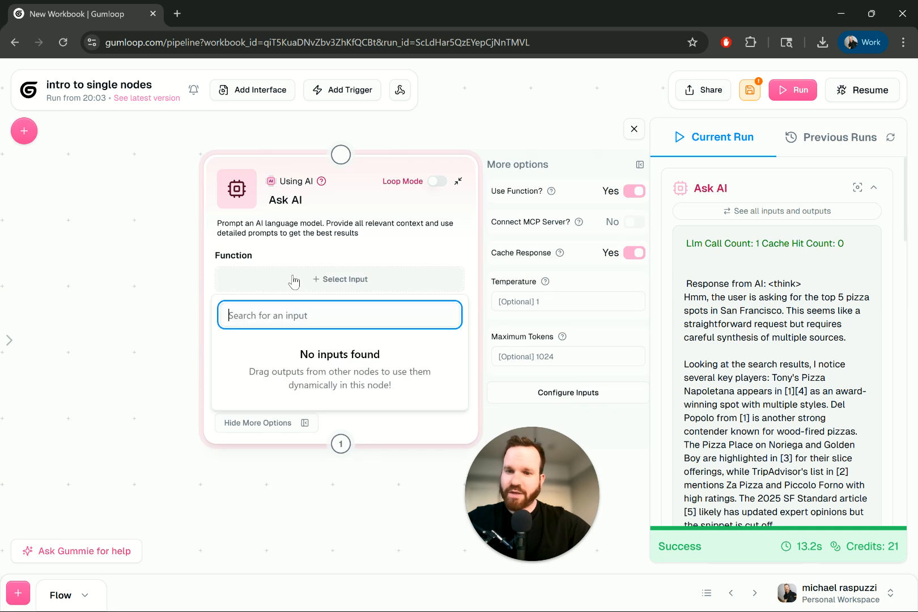
left_click(320, 177)
Step: Search the node library for "define", add a Define AI Function node, and place it above the Ask AI node
left_click(24, 131)
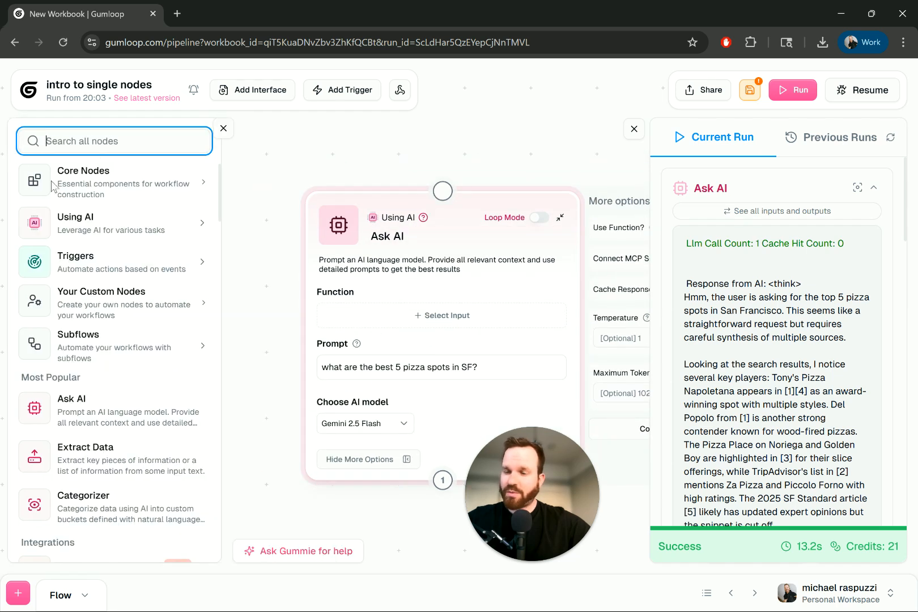
type("define")
left_click(153, 308)
left_click_drag(363, 235, 346, 436)
left_click_drag(506, 356, 412, 135)
left_click_drag(487, 136, 474, 100)
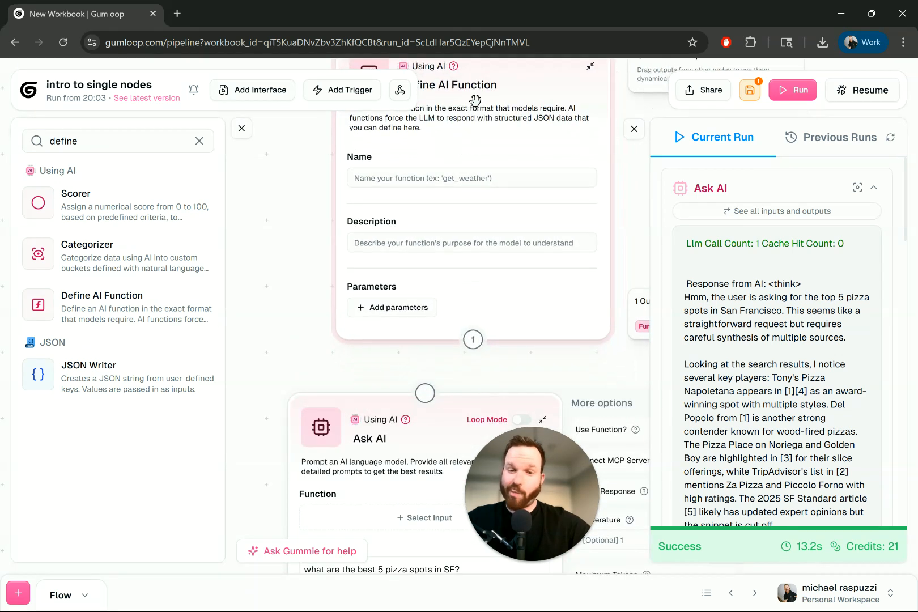
Step: Connect the Define AI Function node to the Ask AI node and use its Function Json output as the Function input
left_click_drag(473, 339, 424, 393)
left_click_drag(385, 449, 445, 450)
scroll(418, 446, "down", 1)
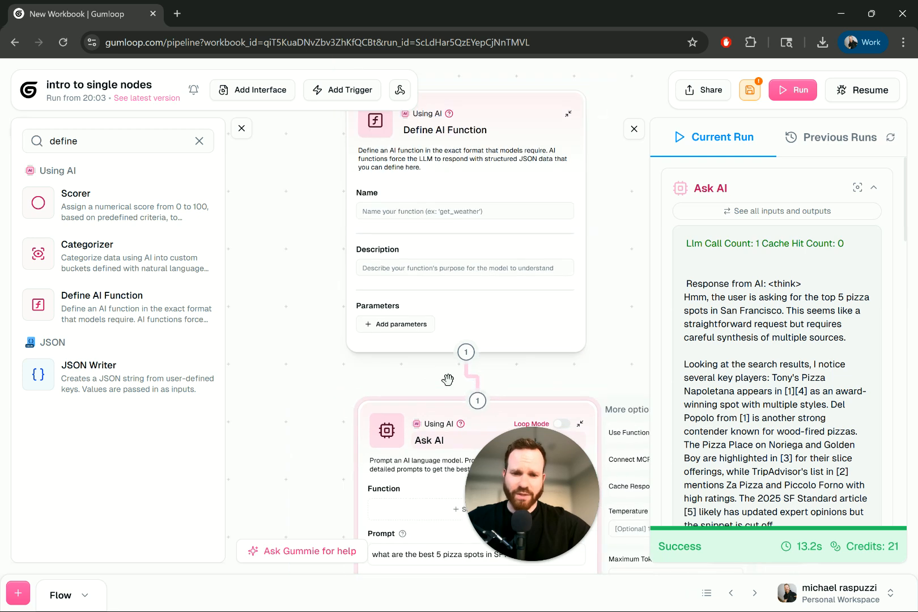
scroll(449, 362, "down", 3)
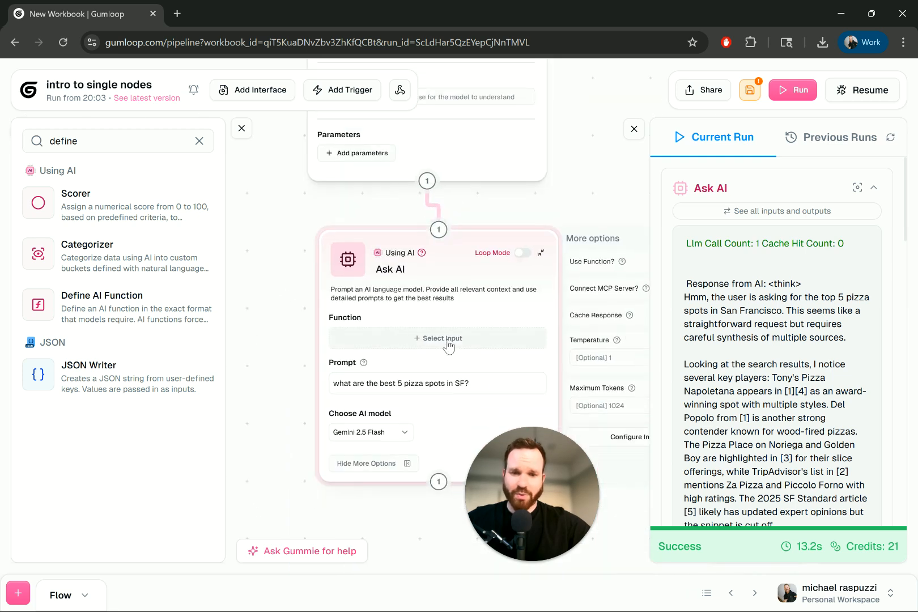
left_click_drag(463, 163, 472, 165)
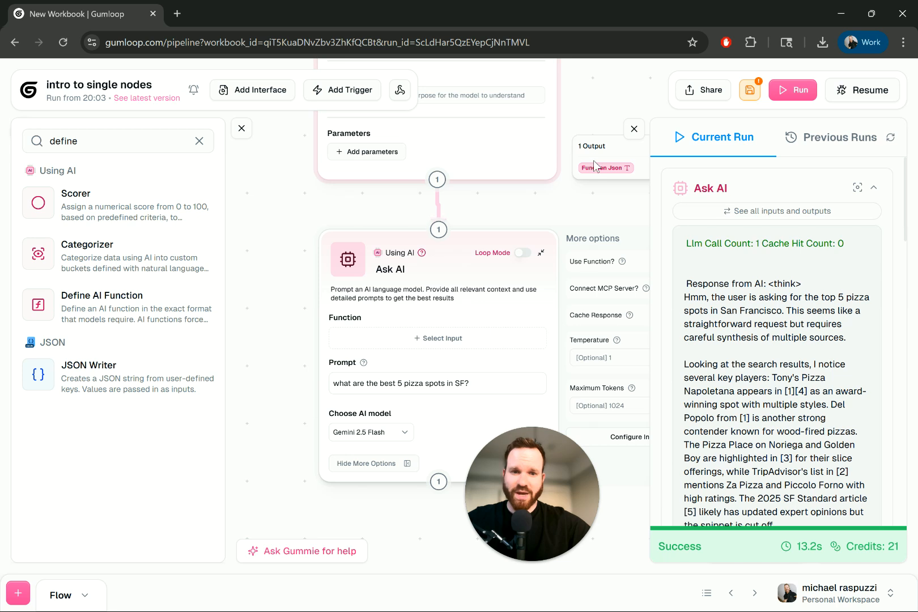
left_click(429, 337)
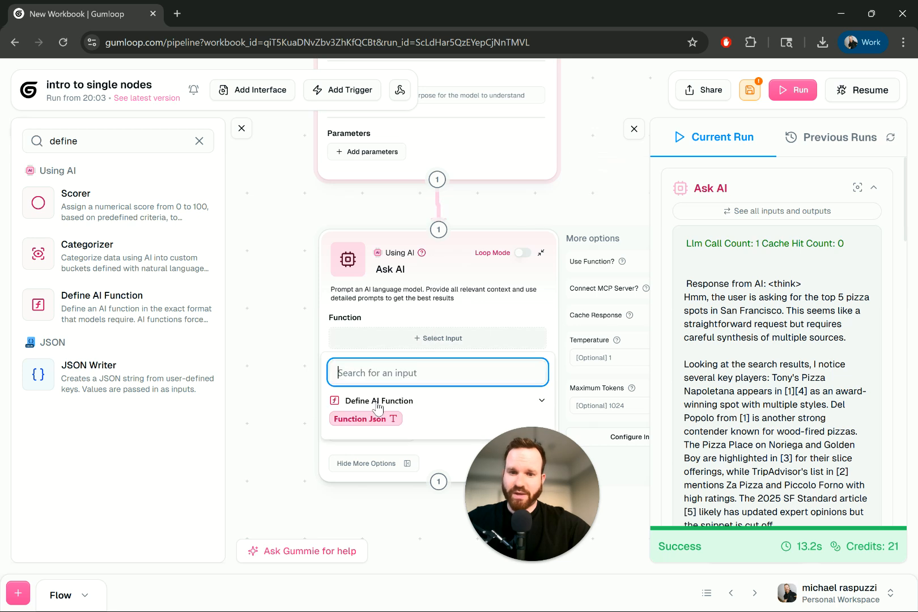
left_click(368, 418)
scroll(250, 248, "up", 5)
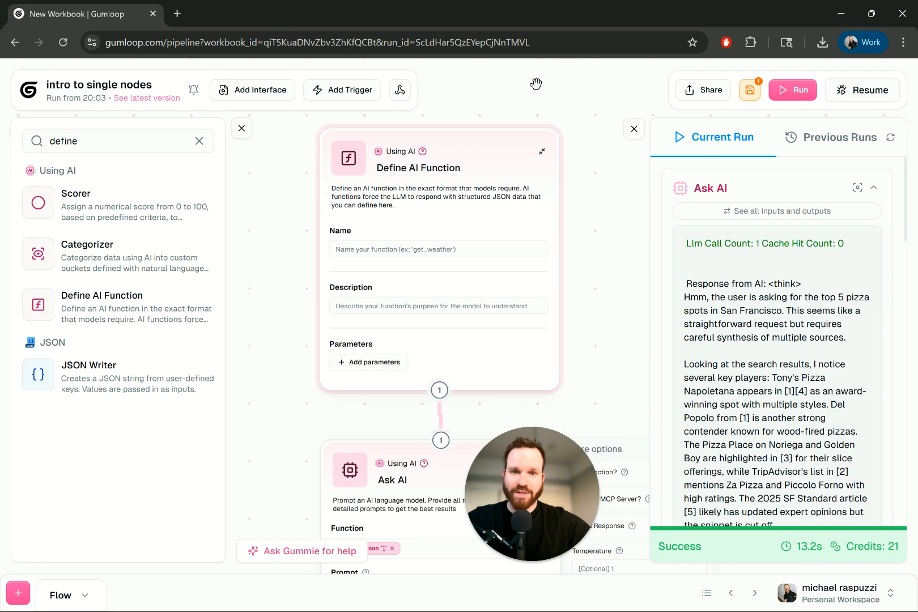
Step: Delete the Define AI Function node and turn off Use Function for the Ask AI node
left_click(543, 90)
scroll(379, 158, "down", 1)
left_click_drag(366, 229, 348, 185)
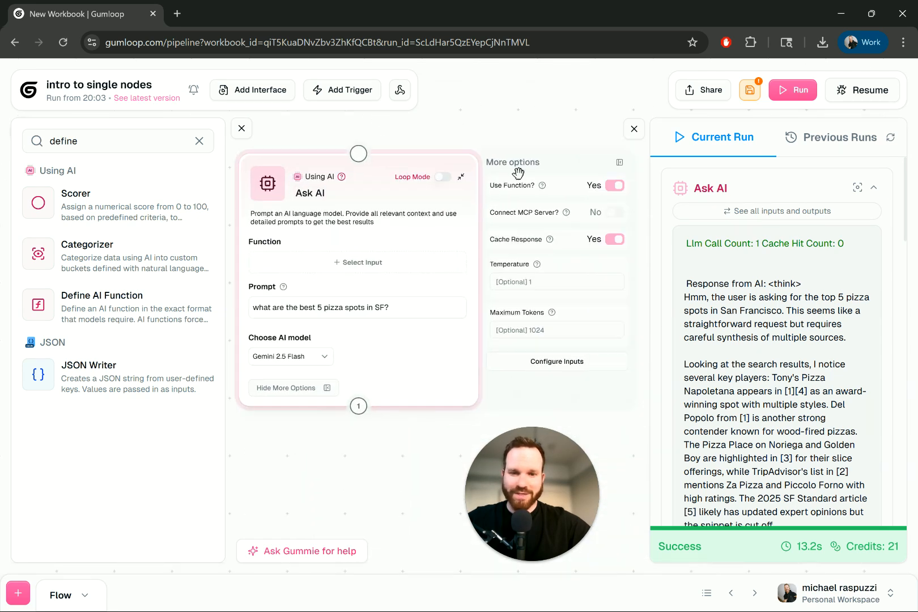
left_click(615, 186)
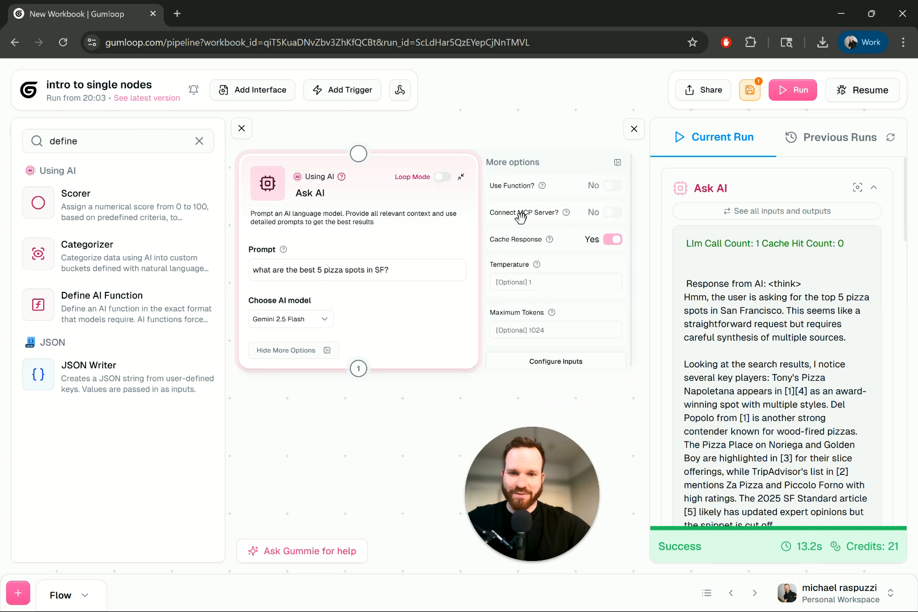
Step: Turn on Connect MCP Server for the Ask AI node and choose youtube-mcp (Personal) as its MCP server
left_click(612, 213)
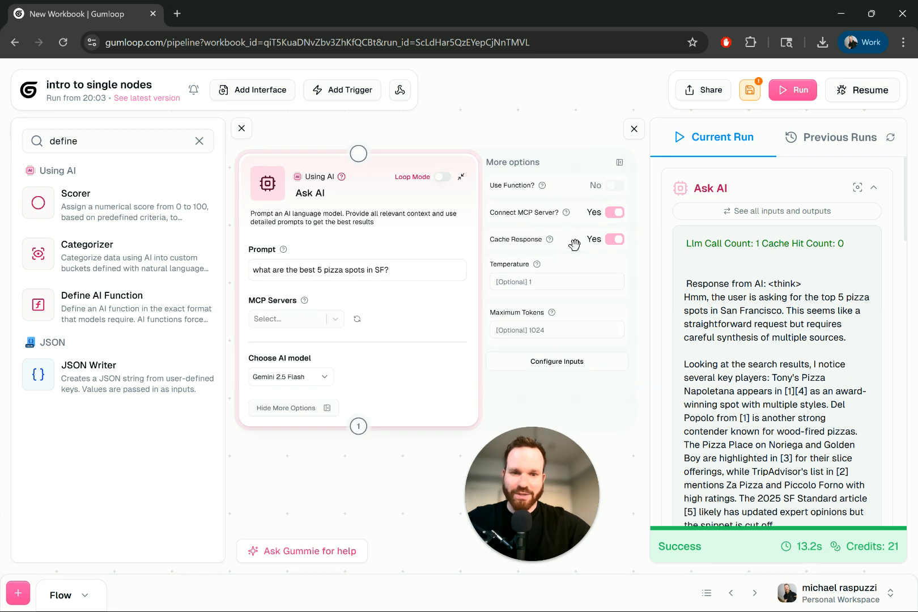
left_click(334, 319)
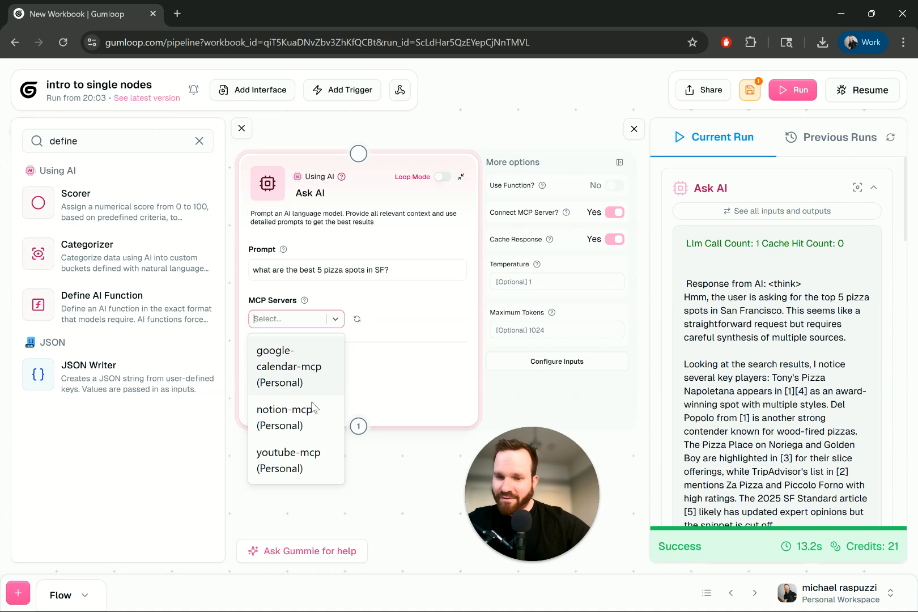
left_click(302, 468)
Step: Append "find the top 3 youtube video reviews" to the Ask AI prompt, then save and run the flow
left_click(390, 279)
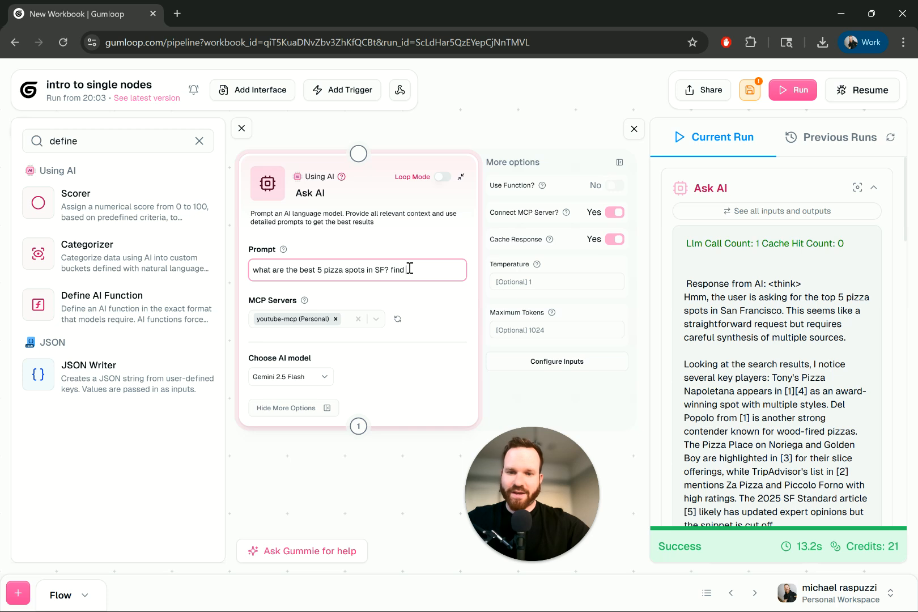
type("y")
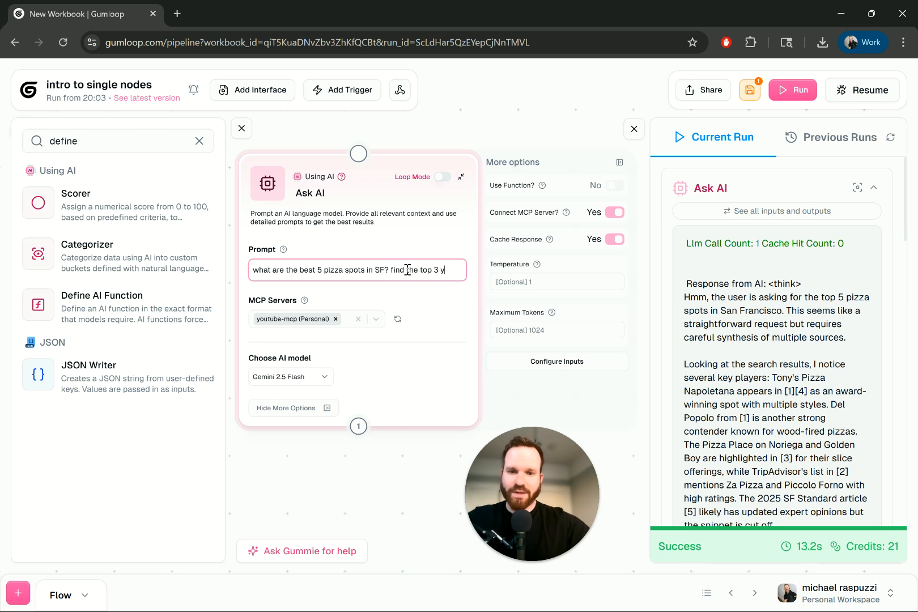
type("outube video reviews")
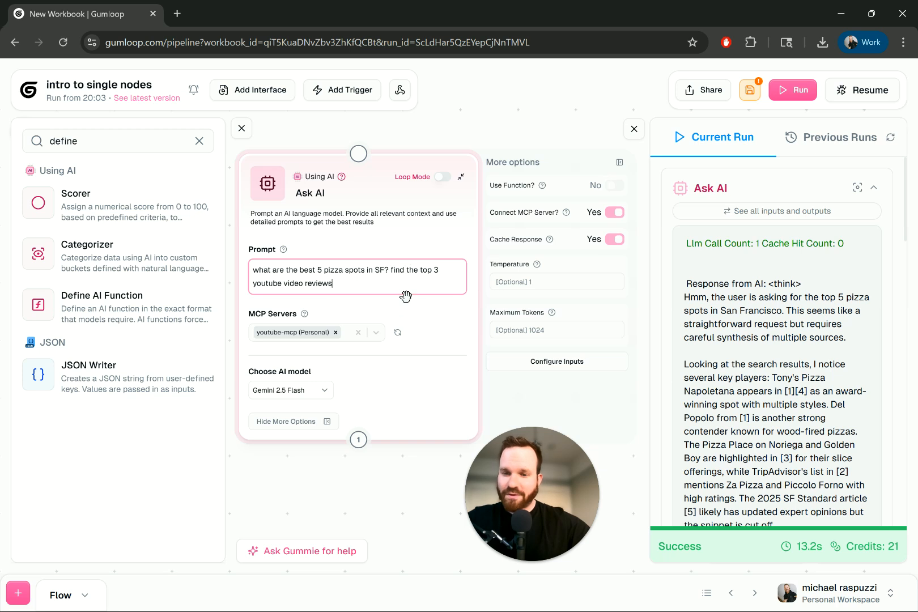
left_click(406, 308)
left_click(752, 91)
left_click(783, 90)
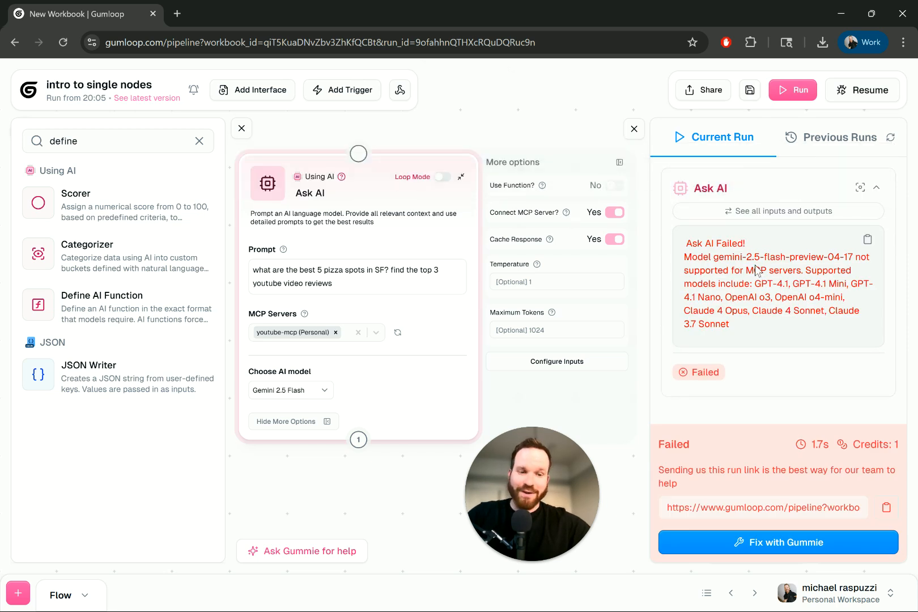
Step: Check the run error for MCP-supported models, set the Ask AI model to Claude 4 Sonnet, and rerun the saved flow
left_click_drag(754, 272, 785, 278)
left_click(771, 286)
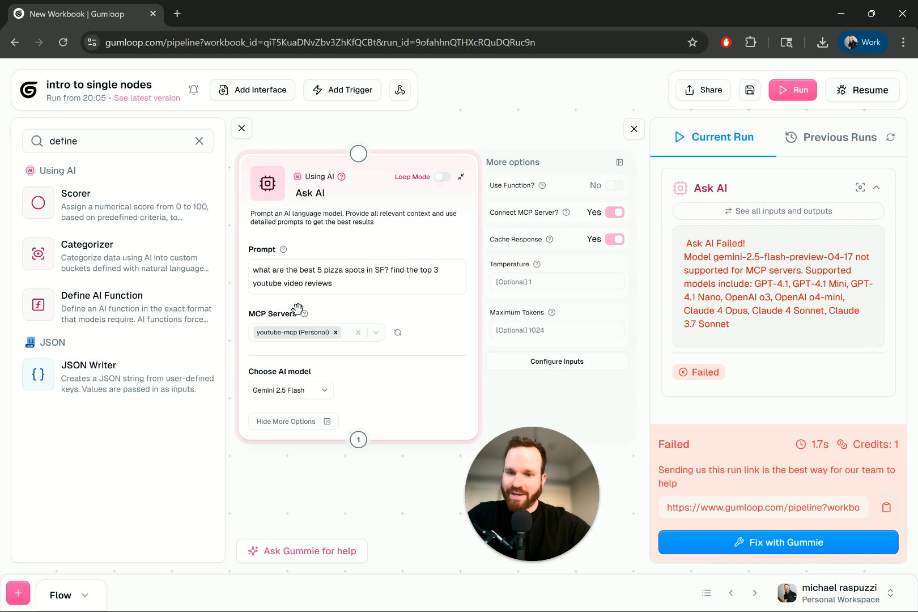
left_click(324, 391)
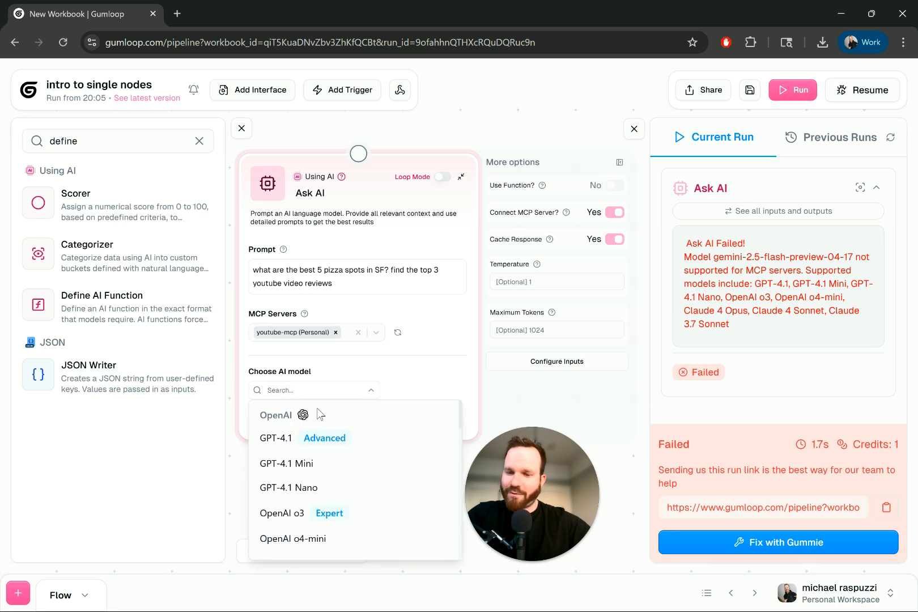
scroll(328, 481, "down", 3)
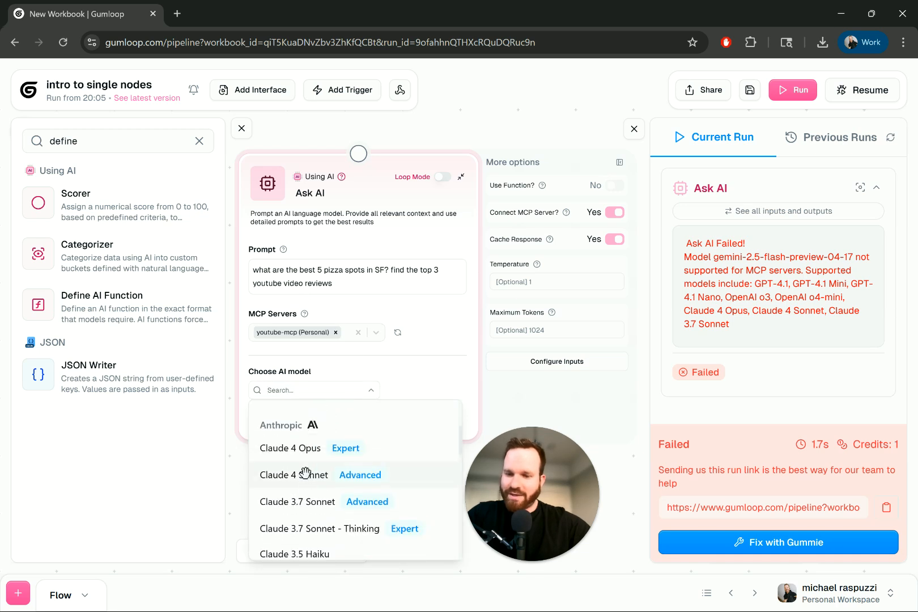
left_click(306, 473)
left_click(750, 90)
left_click(782, 93)
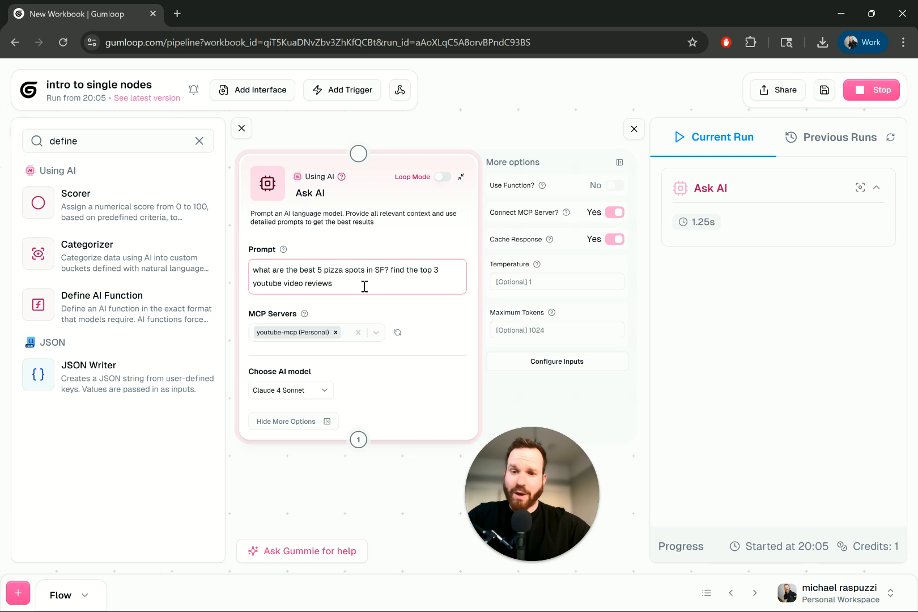
left_click_drag(366, 285, 391, 272)
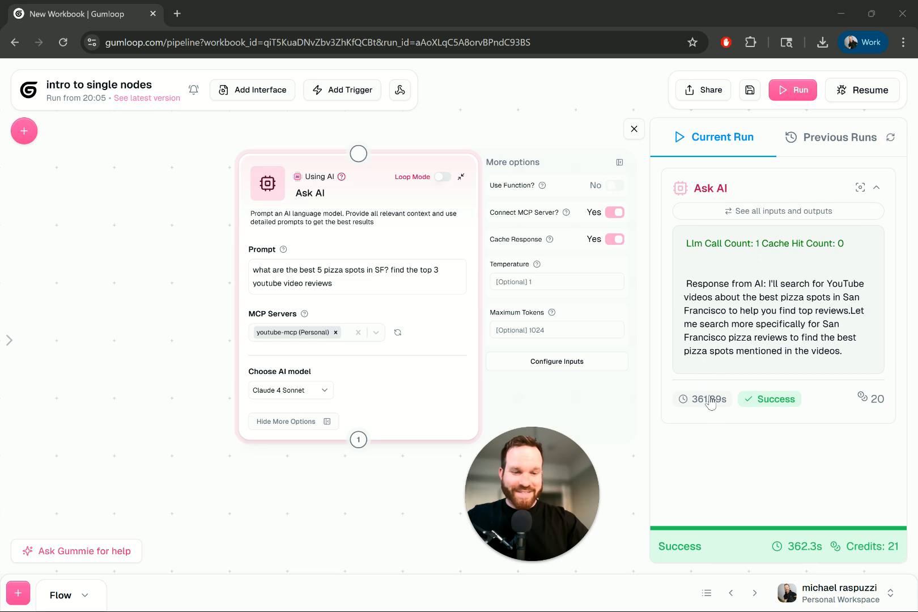
Step: Review the Claude 4 Sonnet response in the run log and in the Ask AI node's full inputs and outputs view
left_click_drag(721, 289, 850, 299)
left_click_drag(790, 323, 800, 375)
left_click(801, 210)
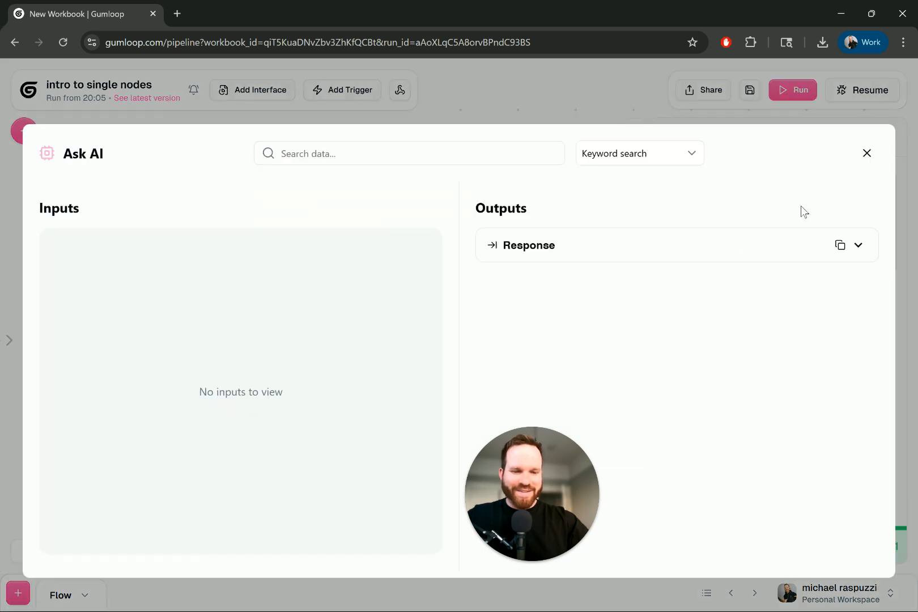
left_click(867, 154)
left_click(800, 221)
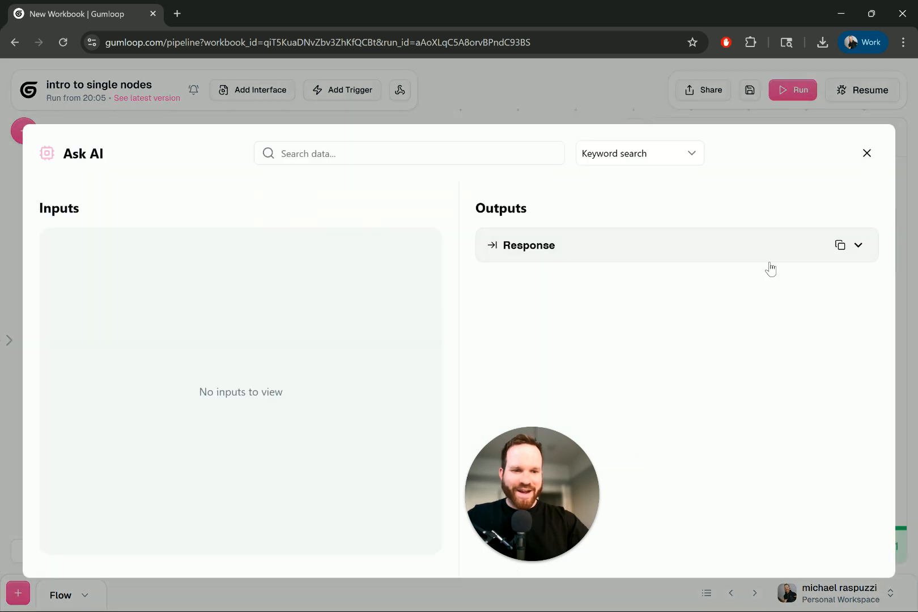
left_click(769, 261)
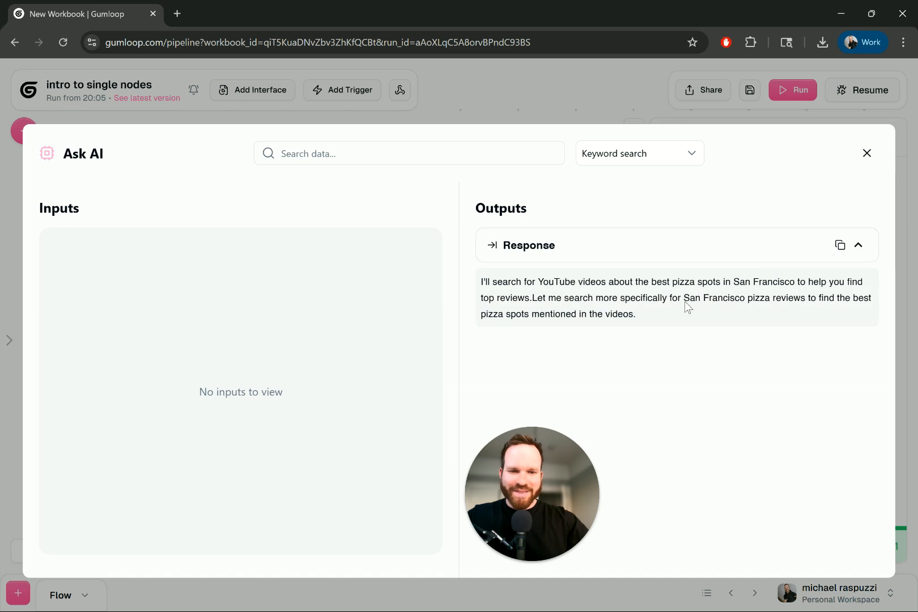
left_click(869, 161)
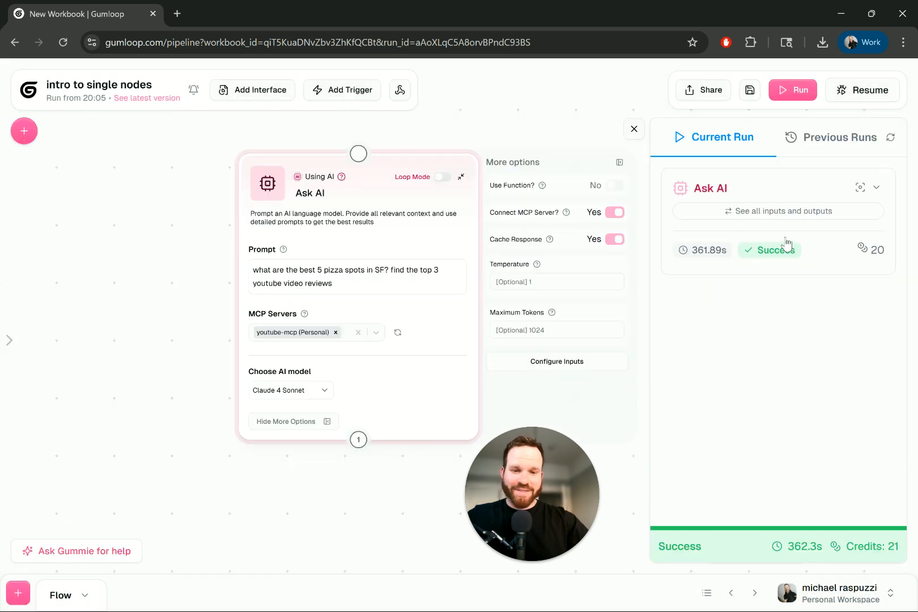
Step: Turn off Connect MCP Server and remove the YouTube video reviews request from the Ask AI prompt
left_click(616, 214)
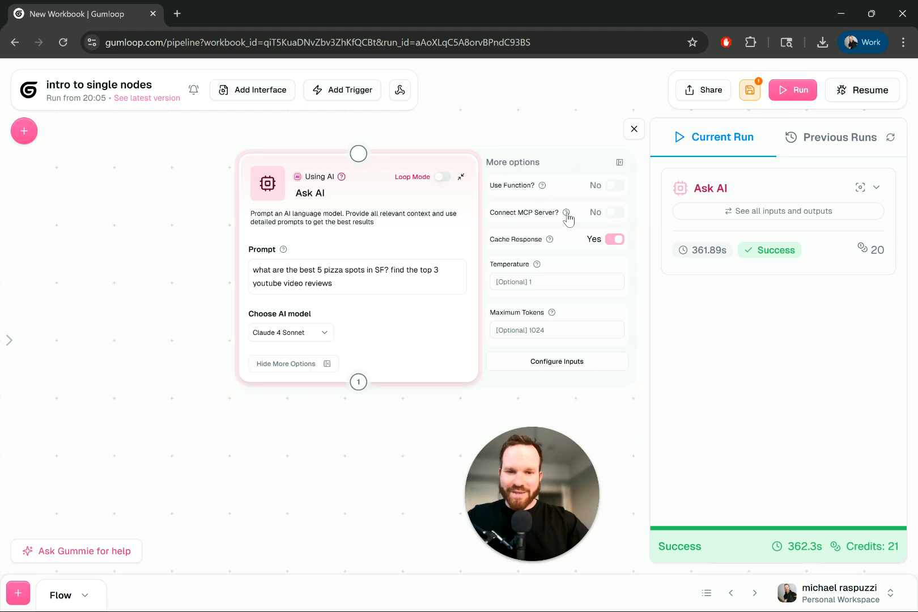
left_click(749, 90)
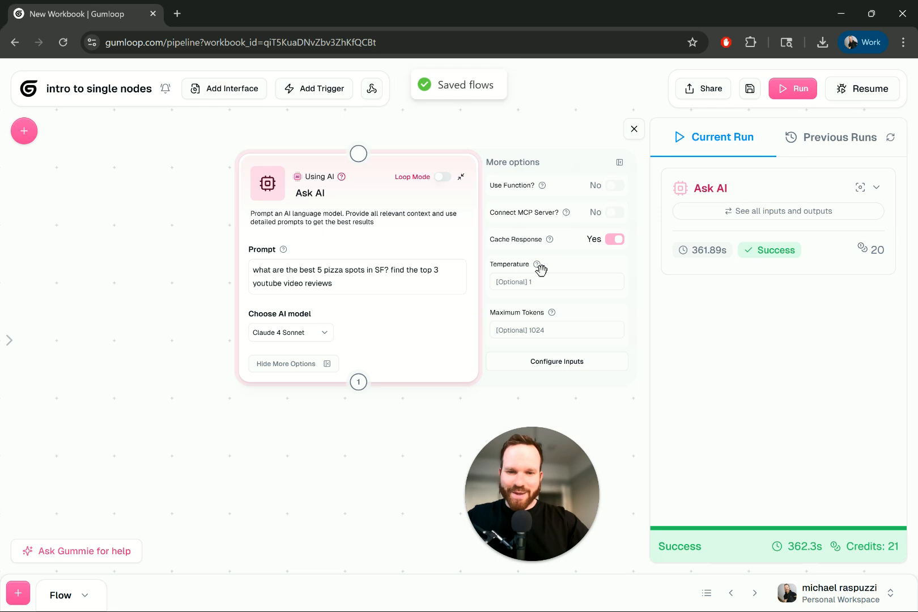
left_click_drag(355, 287, 392, 272)
key("BackSpace")
Step: Run the saved flow with the Ask AI node's temperature set to 0 and review the response
left_click(558, 282)
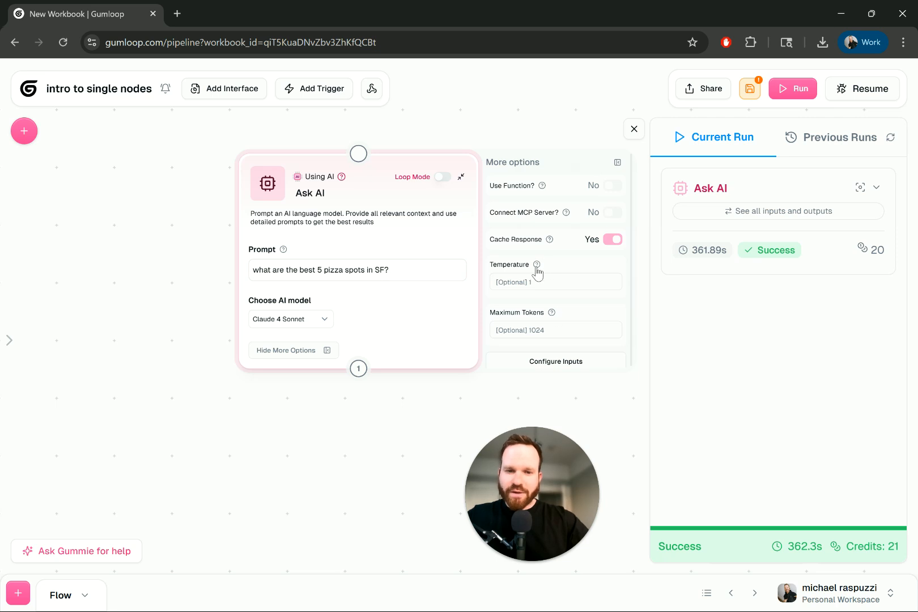
mouse_move(536, 266)
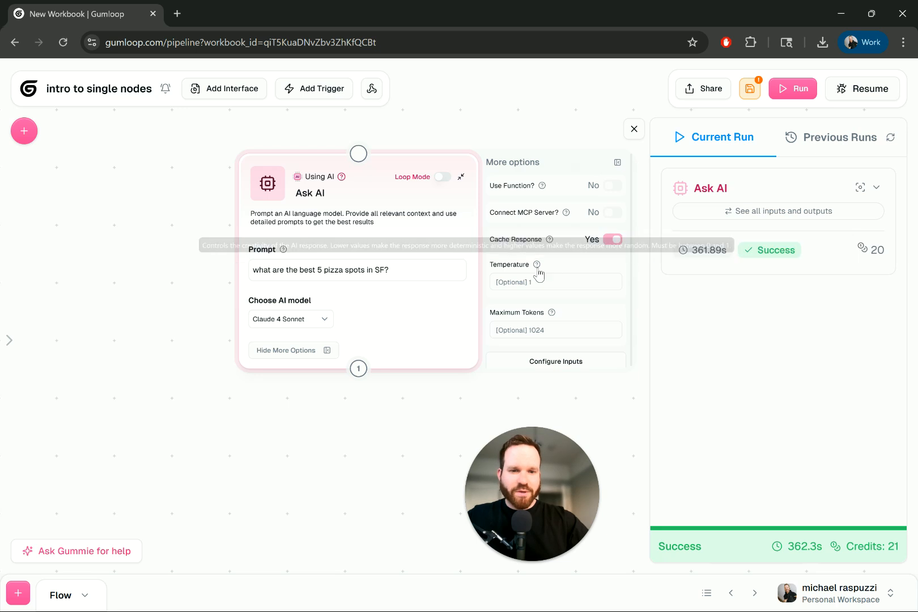
left_click(750, 89)
left_click(796, 89)
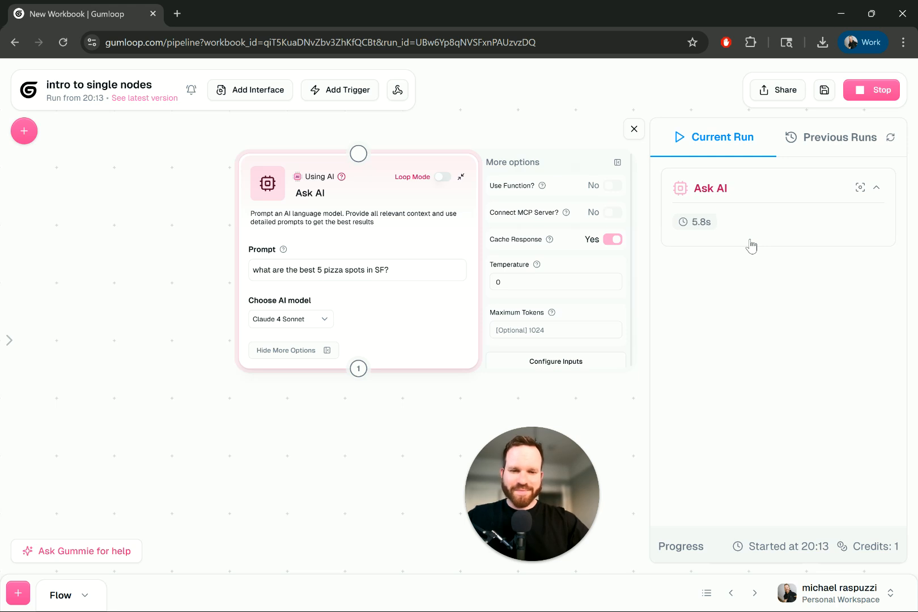
scroll(751, 243, "down", 5)
scroll(804, 317, "up", 2)
scroll(803, 318, "up", 5)
Step: Try to run the saved flow with the Ask AI node's temperature set to 100
left_click_drag(536, 291, 475, 282)
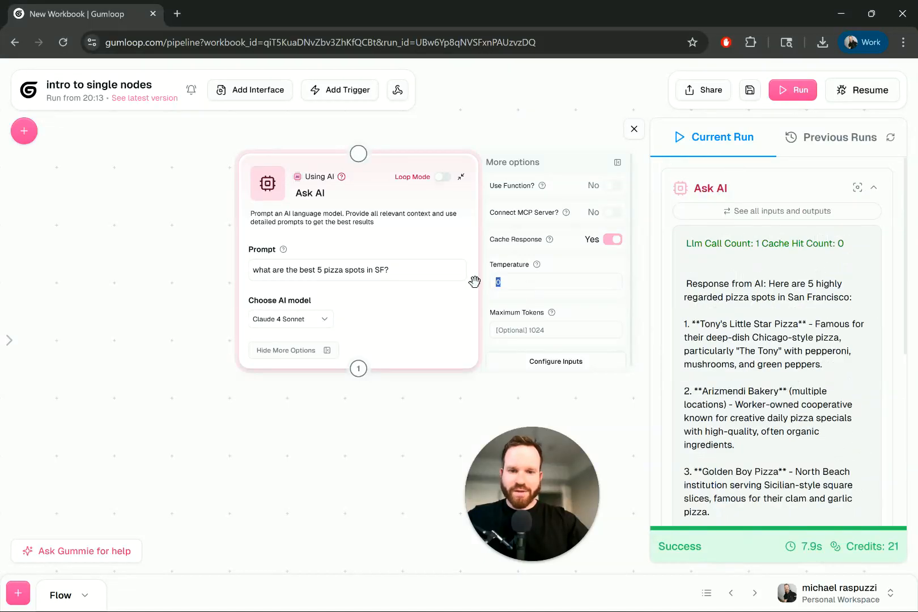
type("100")
scroll(760, 284, "down", 4)
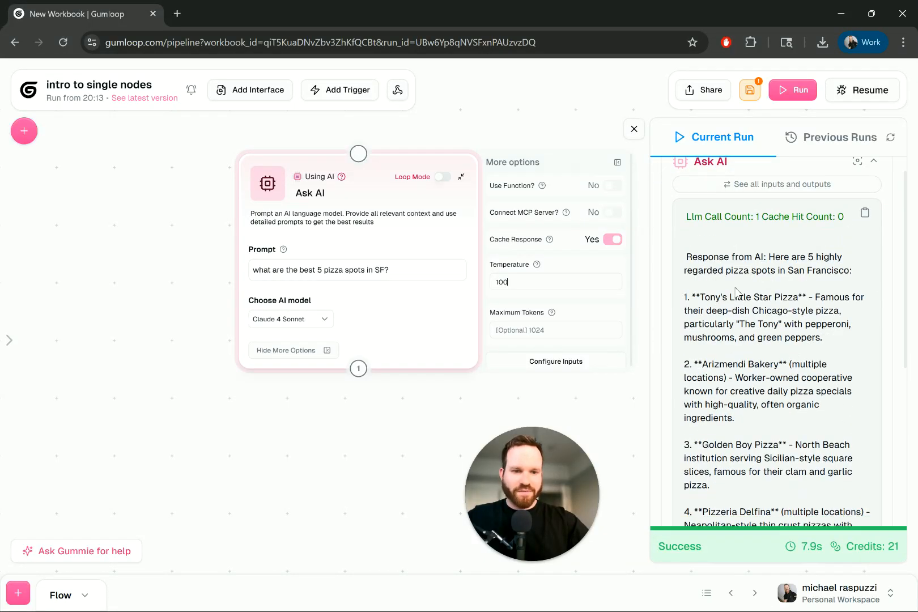
scroll(742, 300, "up", 4)
left_click(750, 90)
left_click(799, 91)
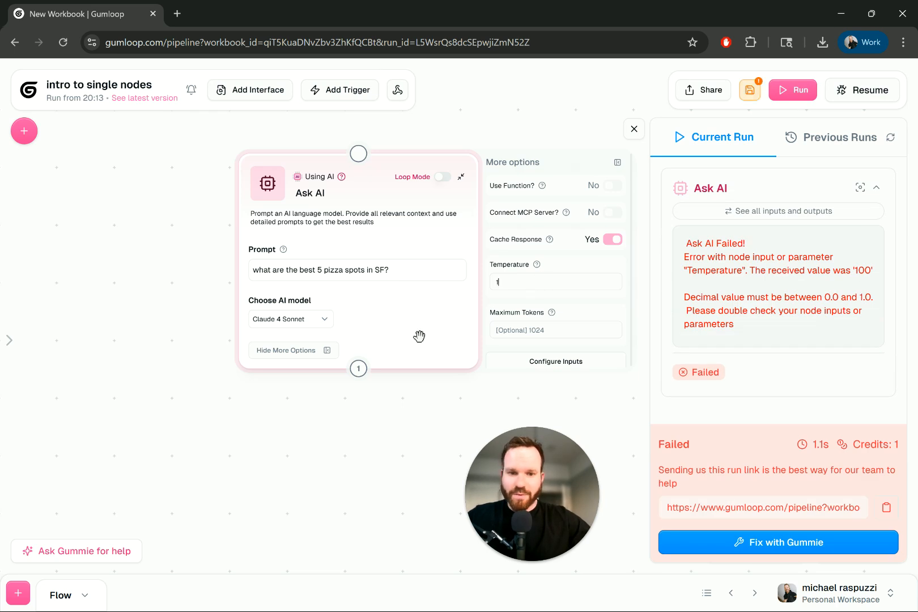
Step: Set the Ask AI node's temperature to 1, rerun the saved flow, and read through the full pizza response
left_click(750, 90)
left_click(790, 94)
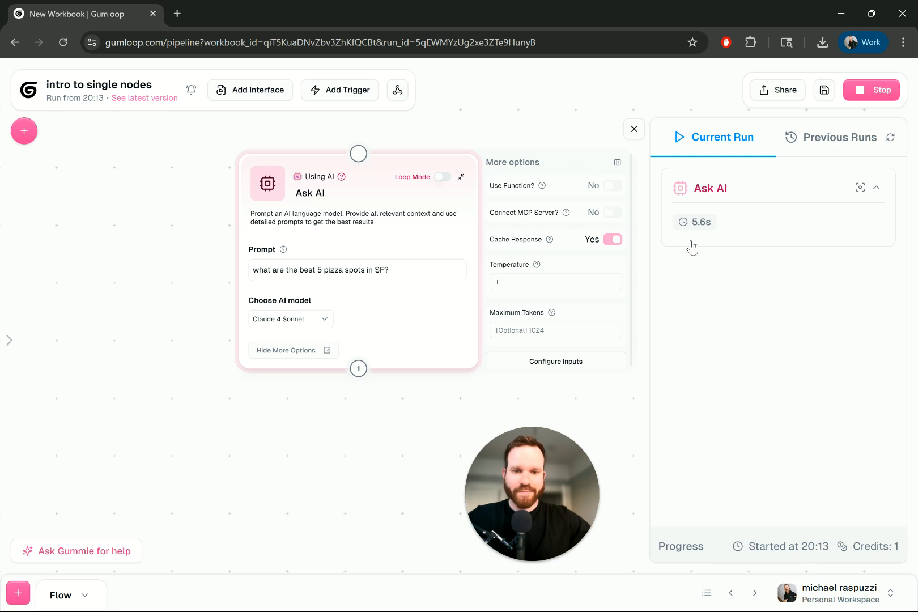
scroll(691, 240, "down", 6)
scroll(808, 261, "up", 5)
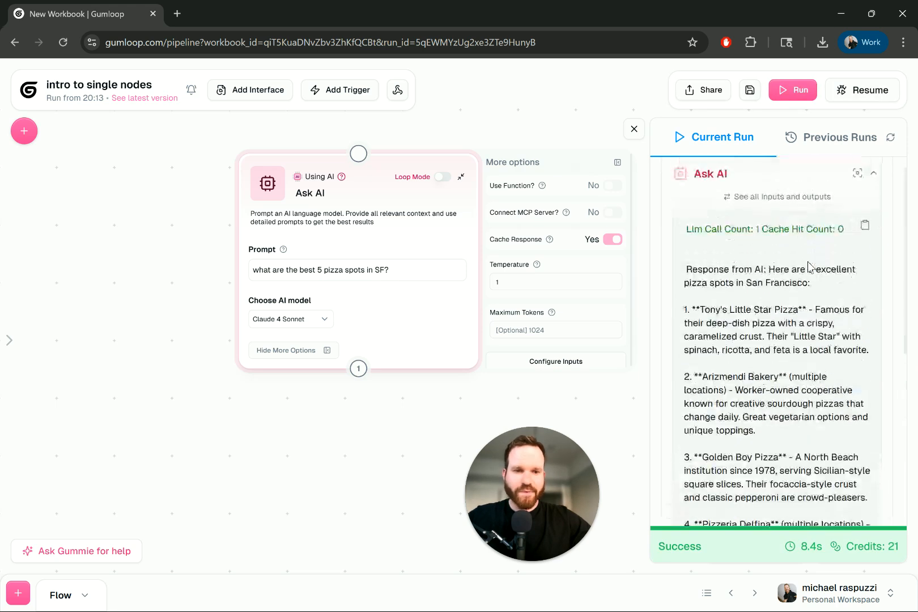
scroll(759, 340, "down", 4)
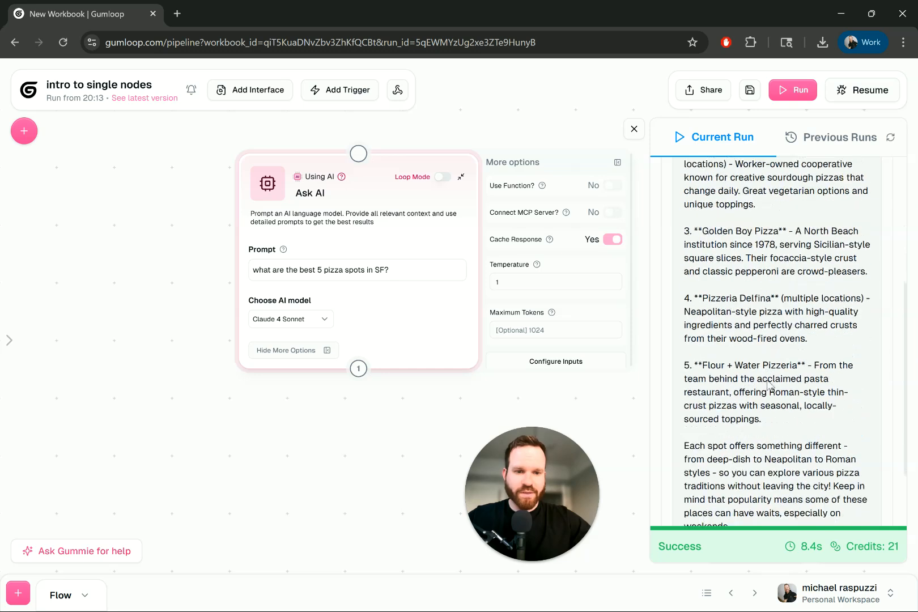
scroll(790, 363, "down", 2)
scroll(791, 363, "up", 7)
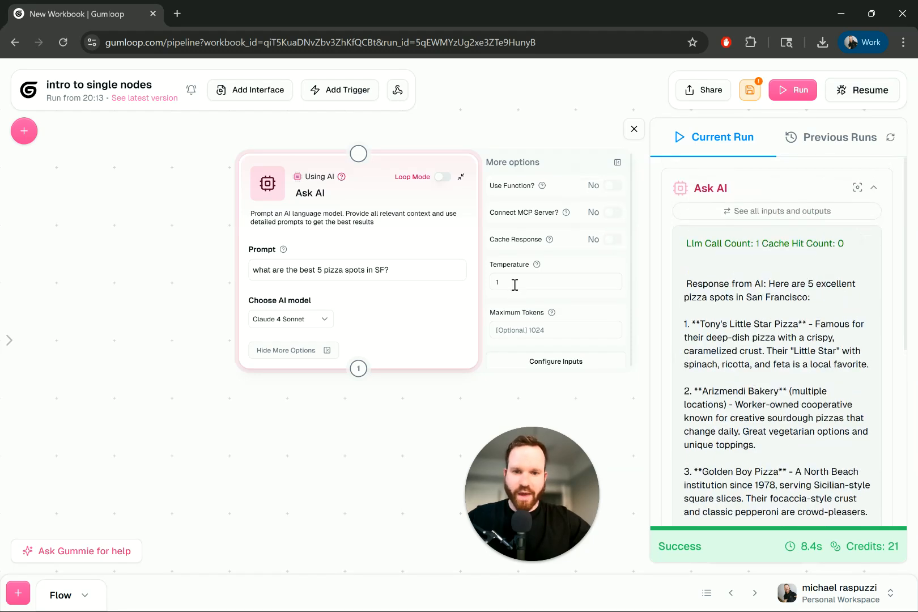
Step: Turn off Cache Response for the Ask AI node, then save and run the flow again
left_click(749, 90)
left_click(791, 89)
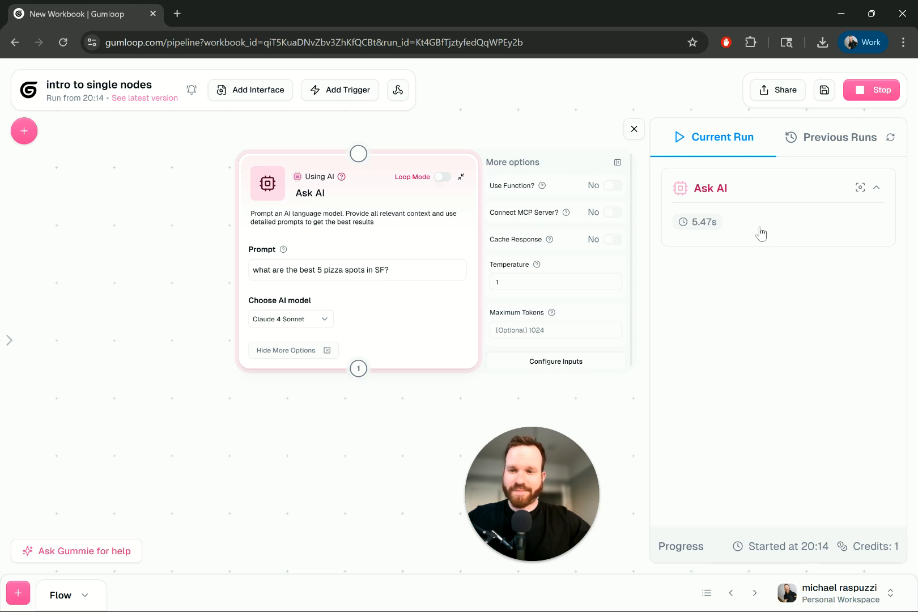
Step: Read through the pizza response generated with Cache Response turned off
scroll(815, 258, "down", 5)
scroll(815, 259, "up", 1)
scroll(814, 257, "up", 8)
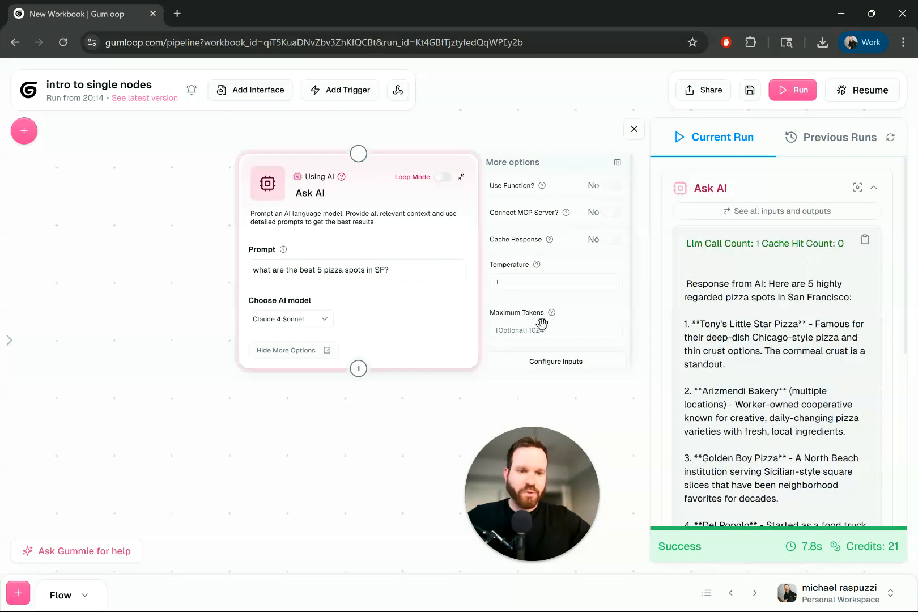
Step: Set the Ask AI node's temperature to 0
left_click(346, 276)
key("ctrl+a")
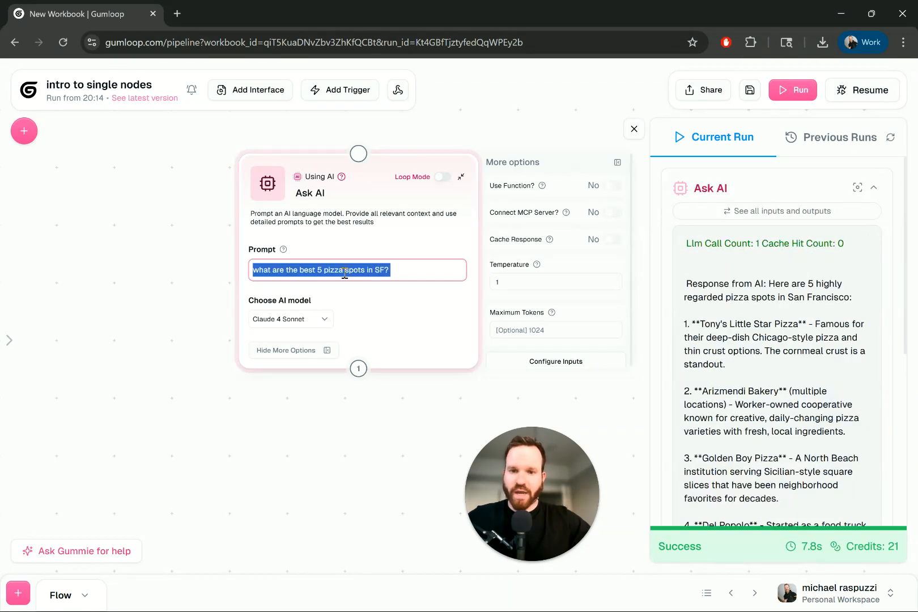
double_click(516, 283)
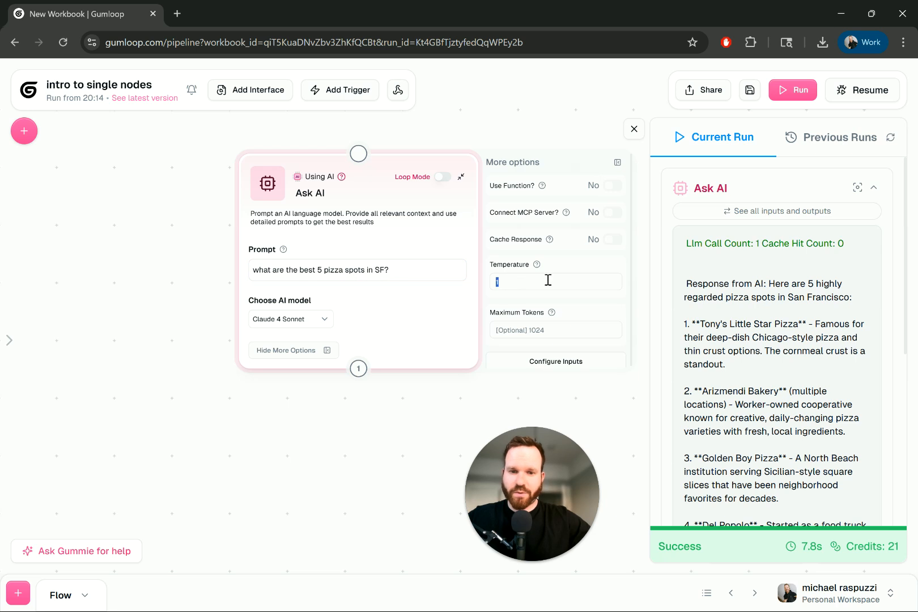
type("00")
key("BackSpace")
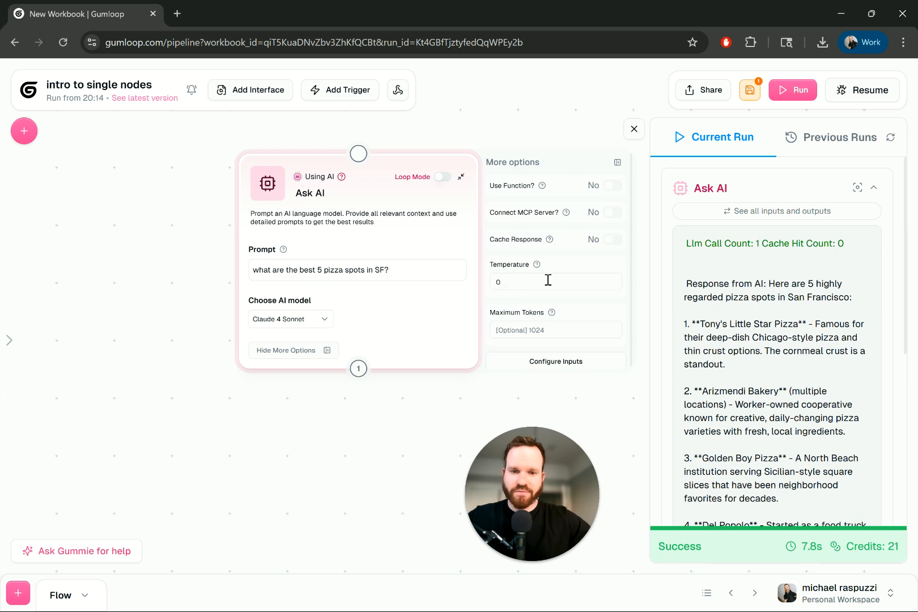
Step: Limit the Ask AI node's Maximum Tokens to 10, then save and run the flow and review the response
left_click(546, 329)
type("1")
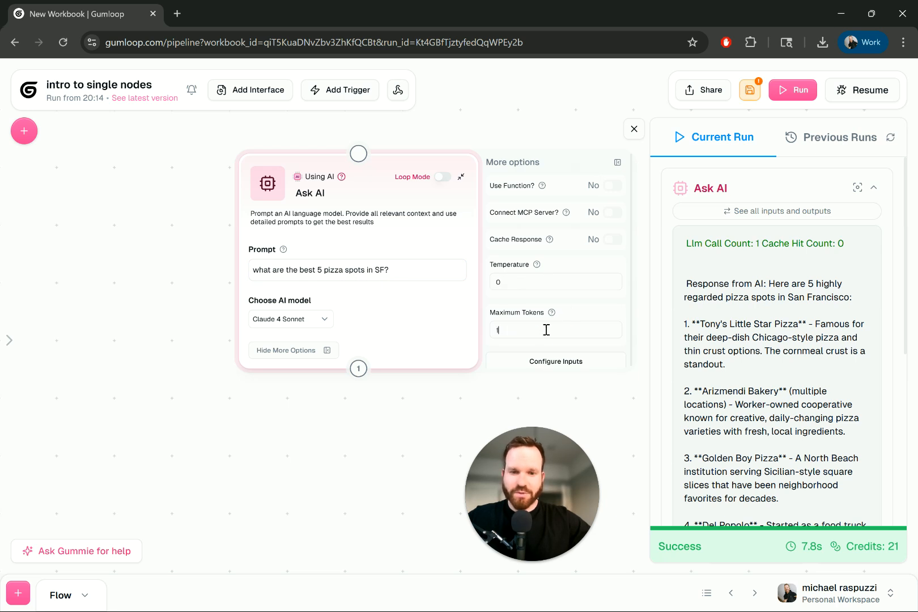
type("0")
left_click(749, 89)
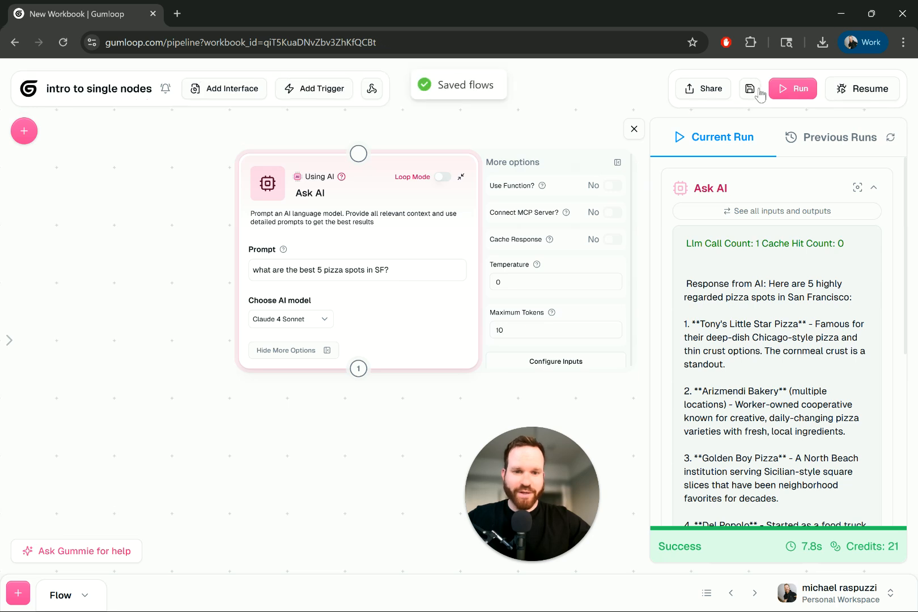
left_click(788, 90)
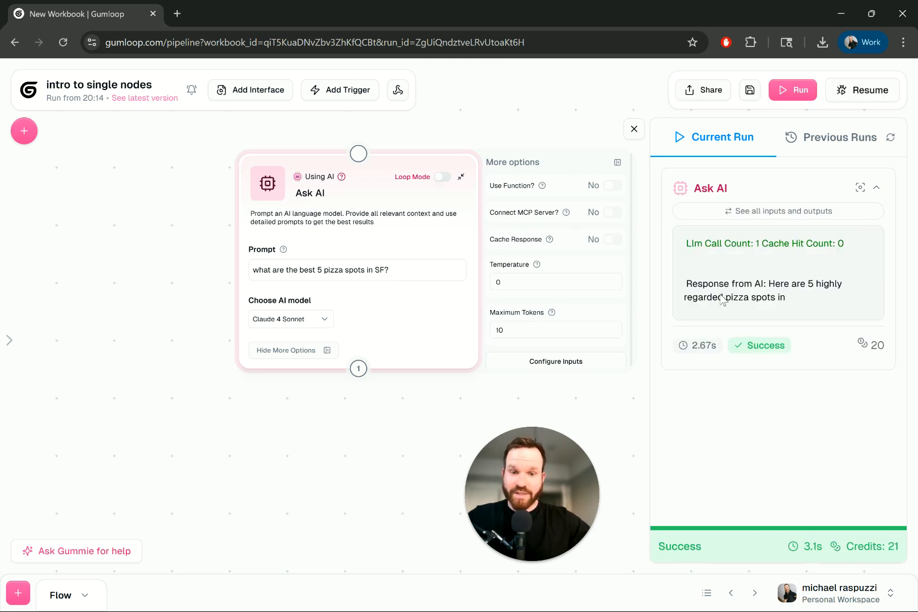
left_click_drag(703, 283, 800, 305)
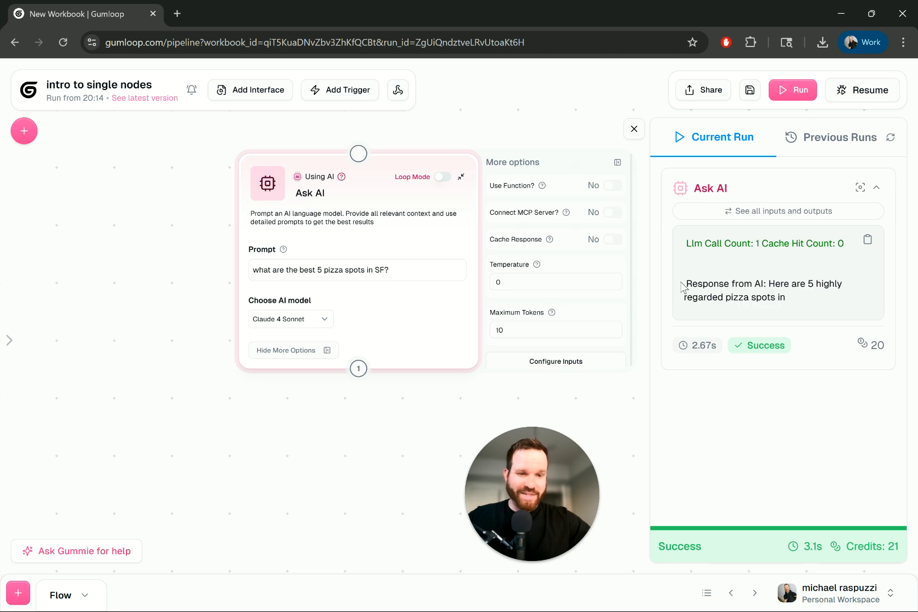
triple_click(734, 297)
Step: Append "reply in 1 line." to the pizza prompt and run the flow again
left_click(420, 268)
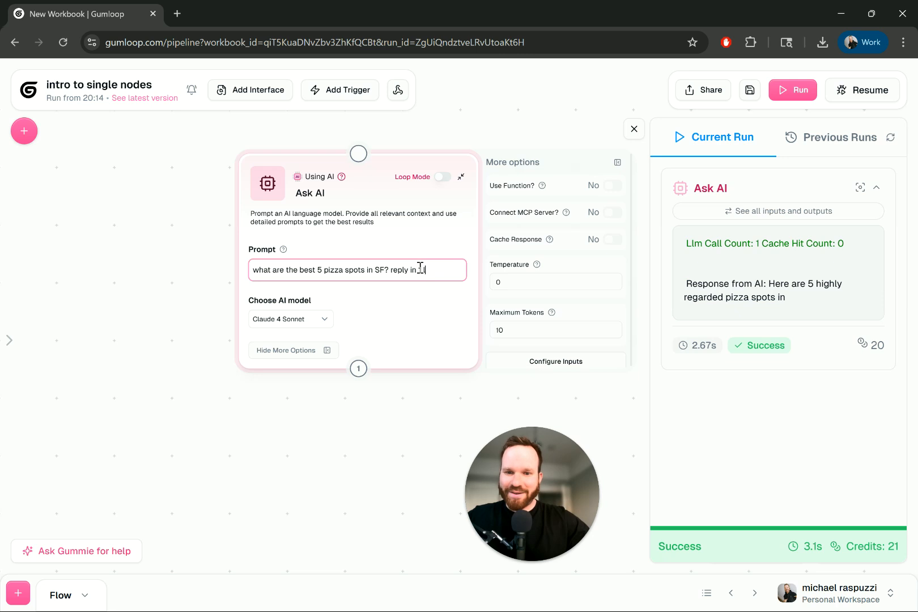
type(".")
left_click(792, 90)
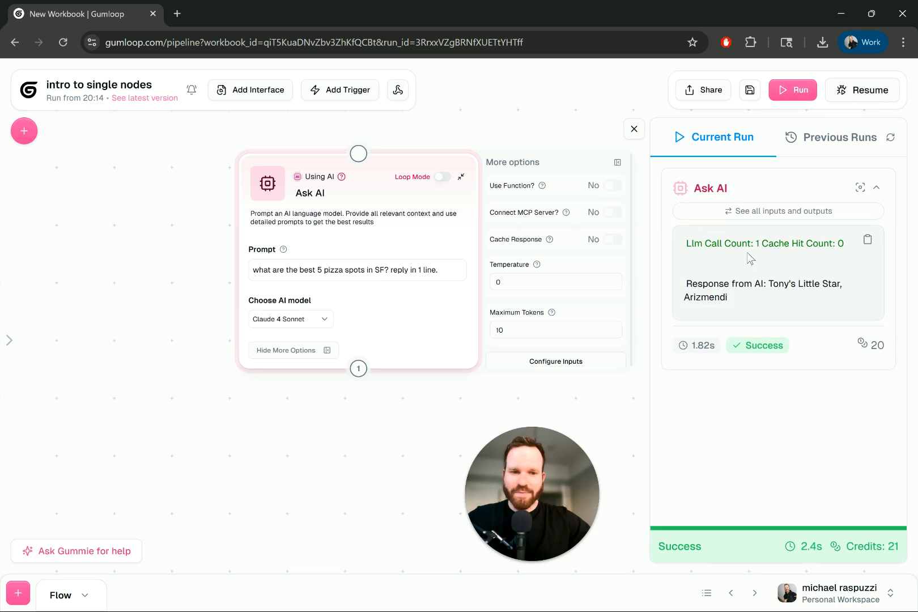
Step: Raise Maximum Tokens to 30, rerun the saved flow, and read the one-line response
type("3")
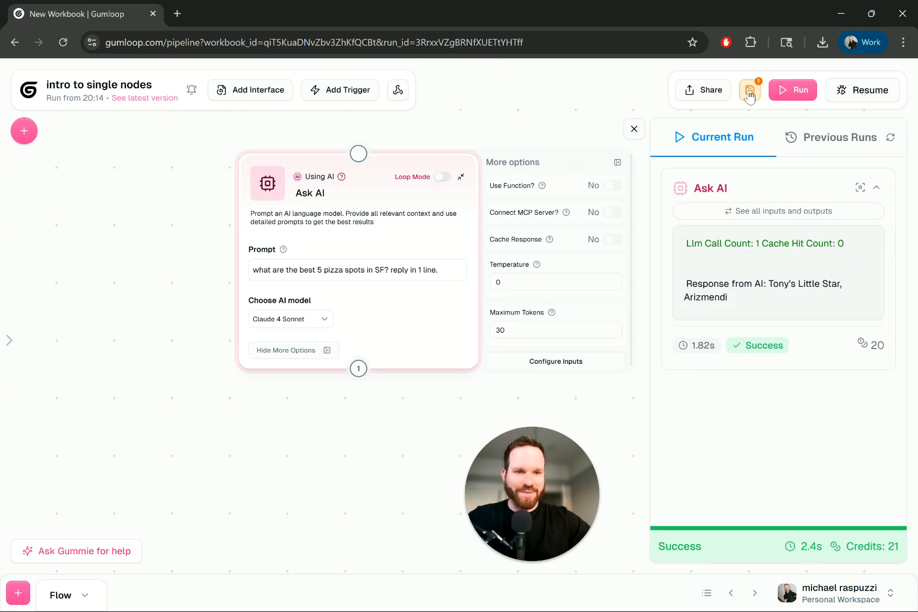
left_click(793, 89)
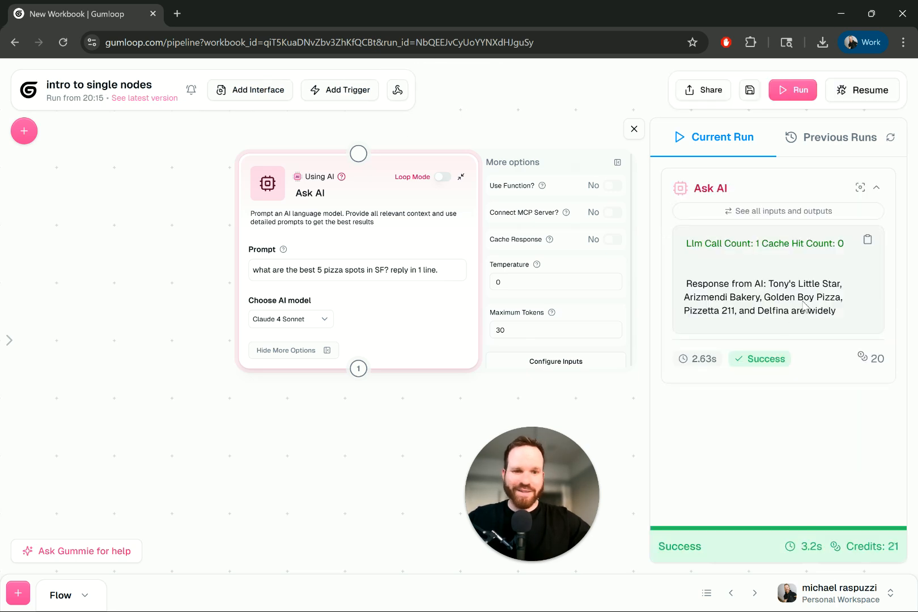
left_click_drag(765, 285, 810, 311)
left_click(831, 312)
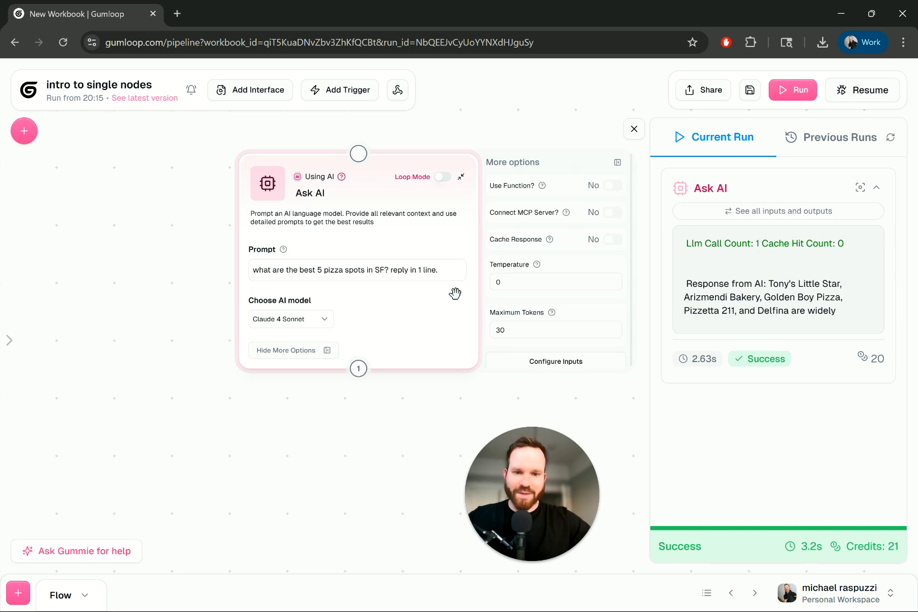
Step: Remove the one-line reply instruction from the prompt and run the flow with Maximum Tokens set to 100
left_click_drag(441, 270, 387, 270)
key("BackSpace")
left_click_drag(508, 329, 447, 329)
type("100")
left_click(796, 90)
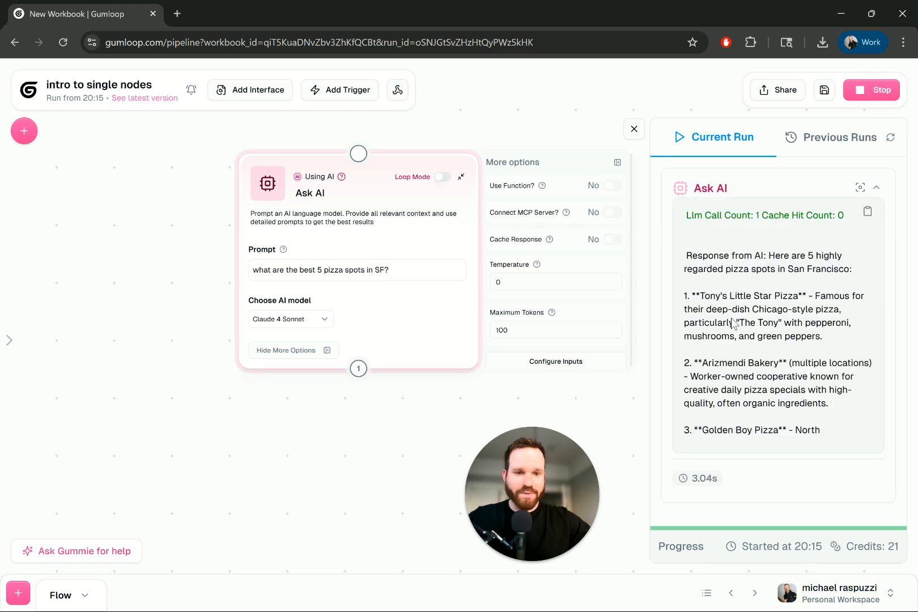
Step: Examine where the pizza response generated with the 100-token limit ends
left_click_drag(713, 260, 728, 350)
scroll(762, 294, "down", 1)
left_click(756, 287)
left_click_drag(723, 250, 768, 434)
left_click(779, 369)
Step: Set Maximum Tokens to 200, rerun the flow, and read the response through to its end
left_click_drag(506, 329, 449, 331)
left_click(793, 89)
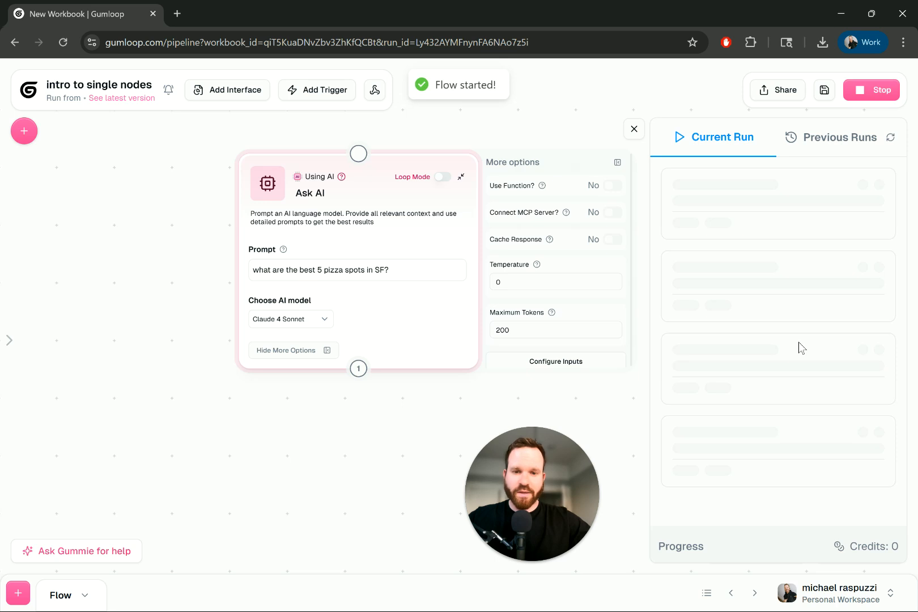
left_click(400, 268)
key("ctrl+a")
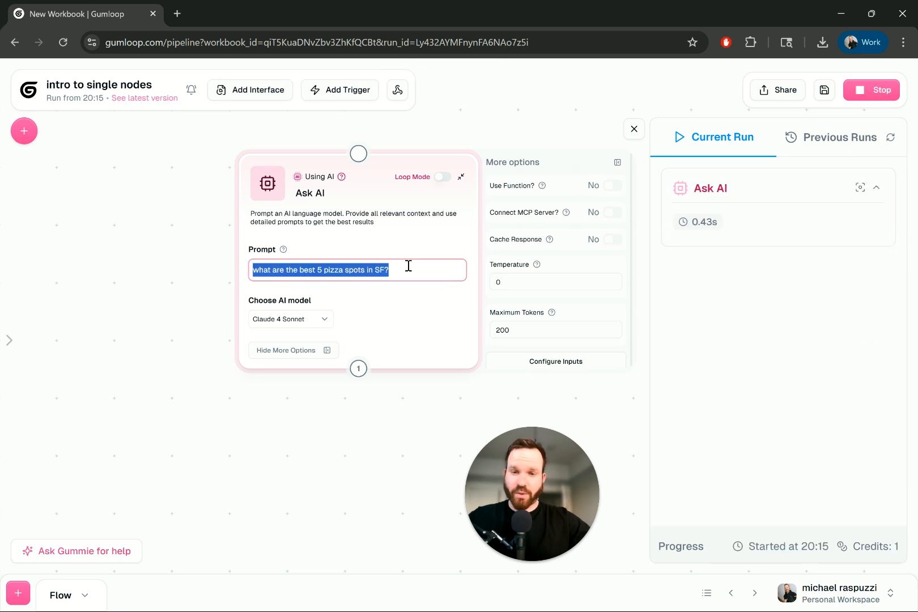
left_click(390, 269)
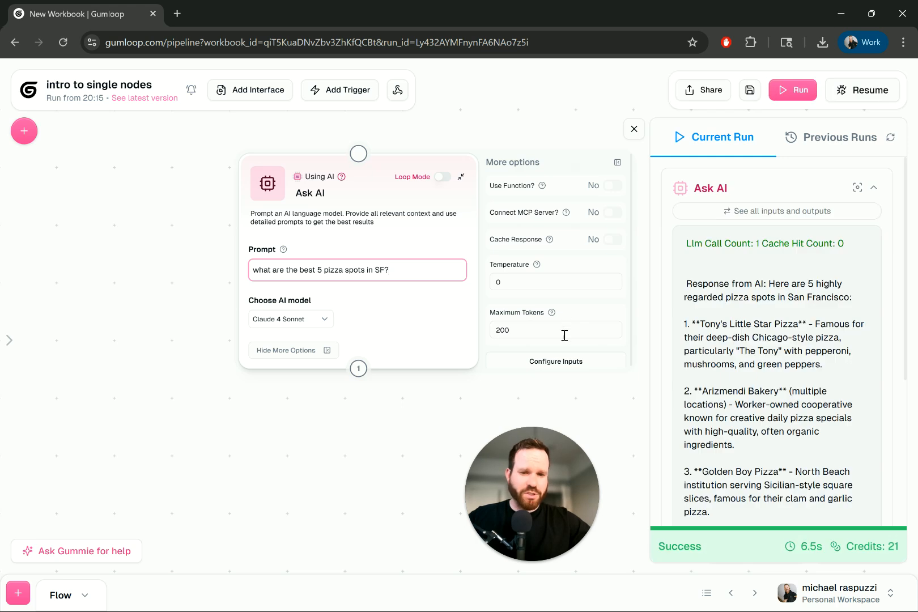
scroll(790, 419, "up", 5)
scroll(791, 424, "down", 5)
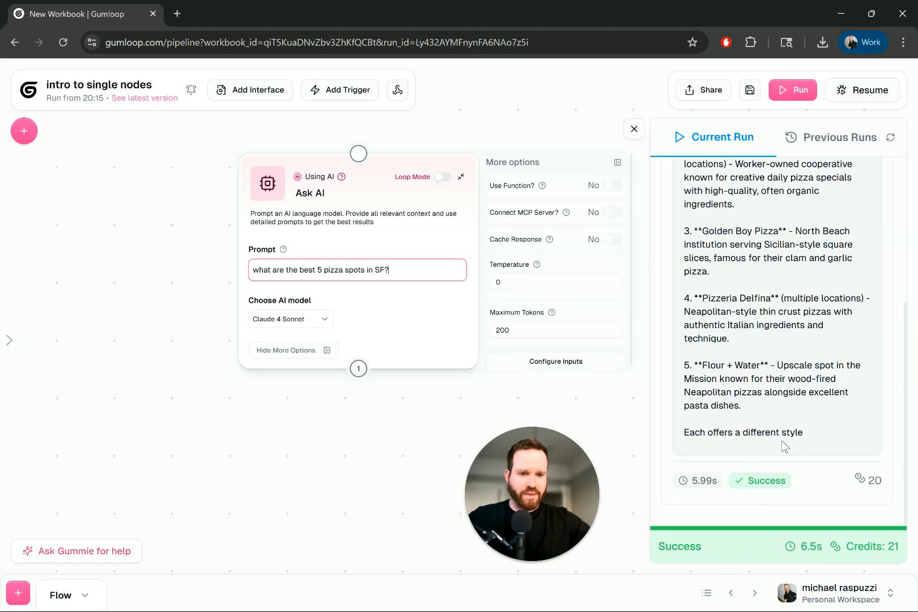
Step: Append "reply in less than 2 lines" to the prompt, clear the Maximum Tokens limit, and save and run the flow
left_click(402, 265)
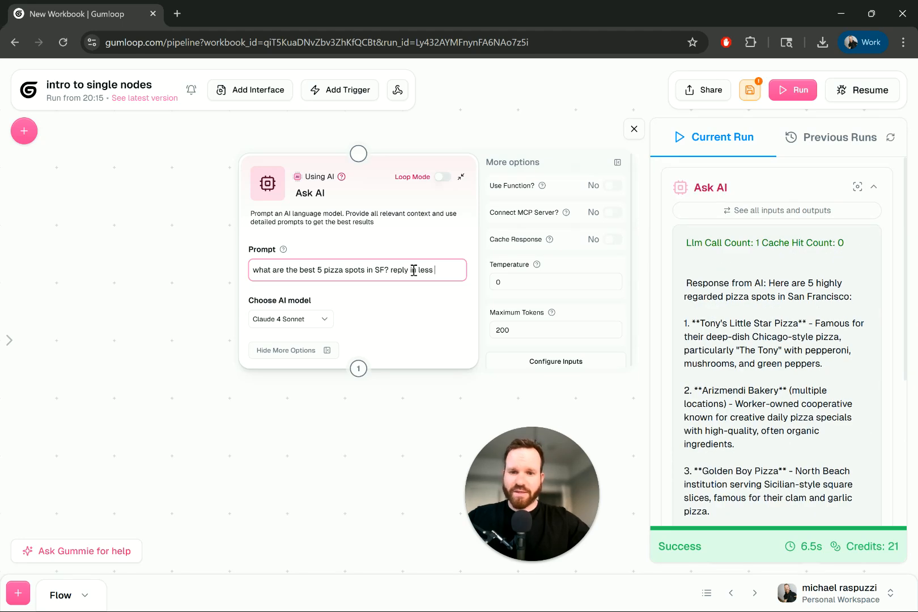
type("reply in less than 2 lines")
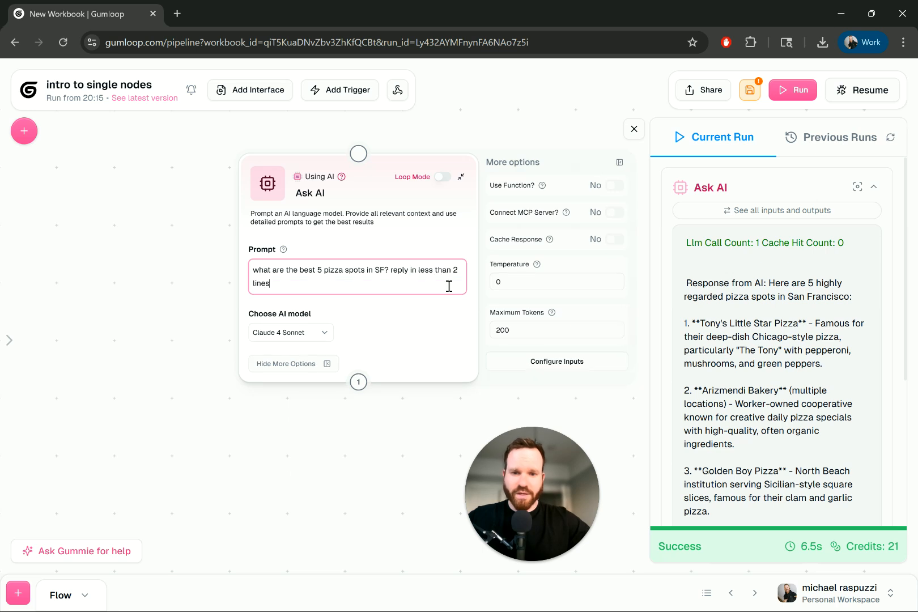
left_click_drag(398, 290, 389, 270)
left_click(748, 92)
left_click(792, 89)
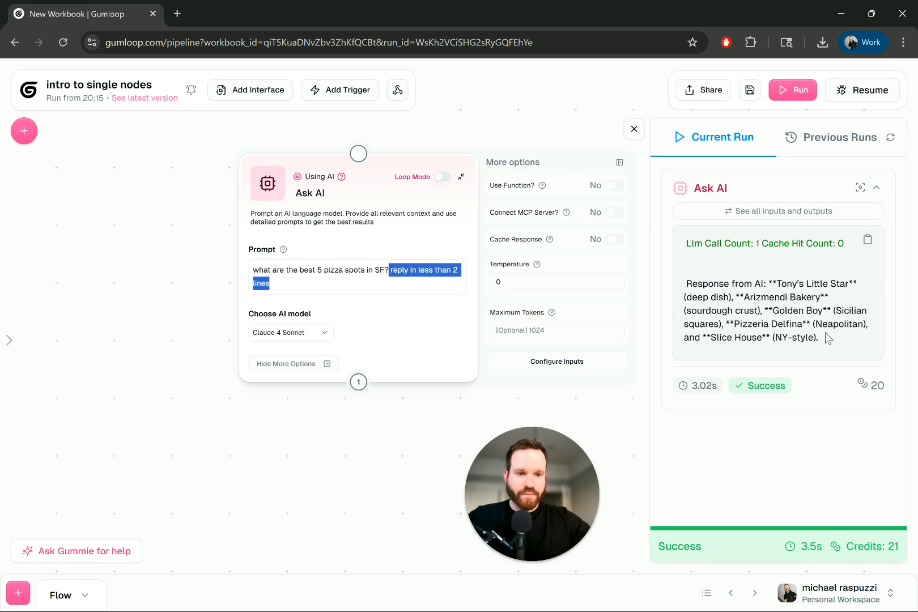
Step: Review the short pizza response generated without a token limit
left_click_drag(797, 339, 778, 308)
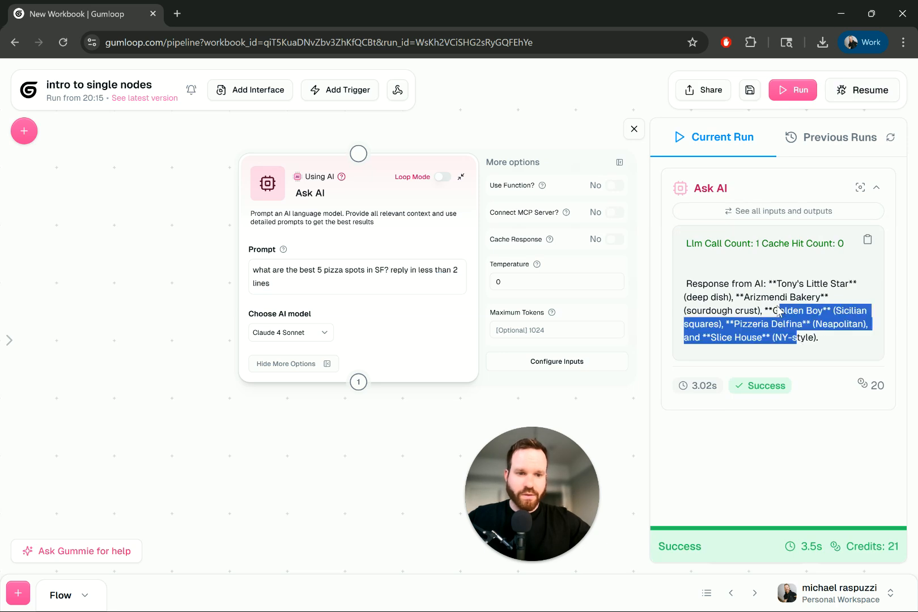
triple_click(743, 337)
left_click(797, 337)
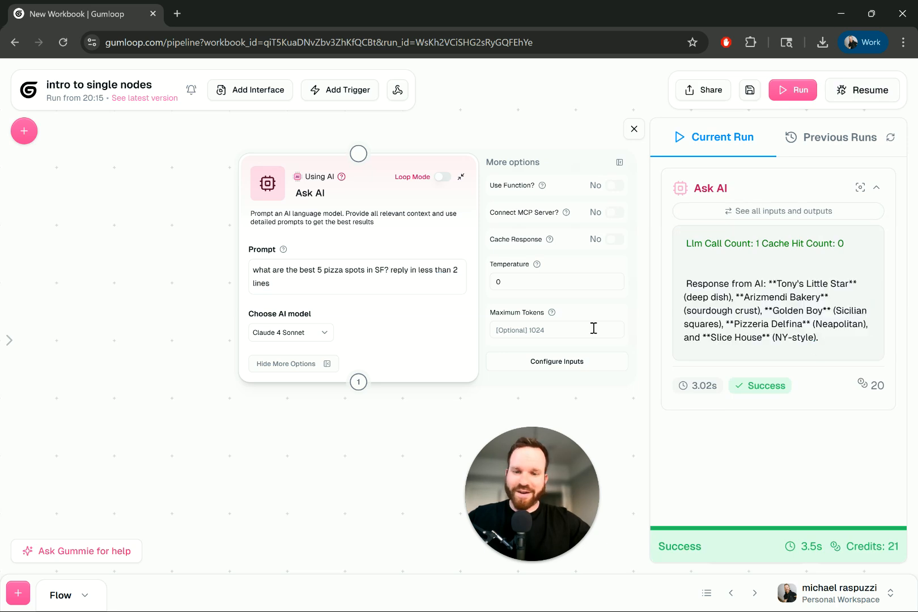
Step: Reposition the Ask AI node on the canvas, slightly down and to the left of its original spot
left_click_drag(363, 201, 404, 213)
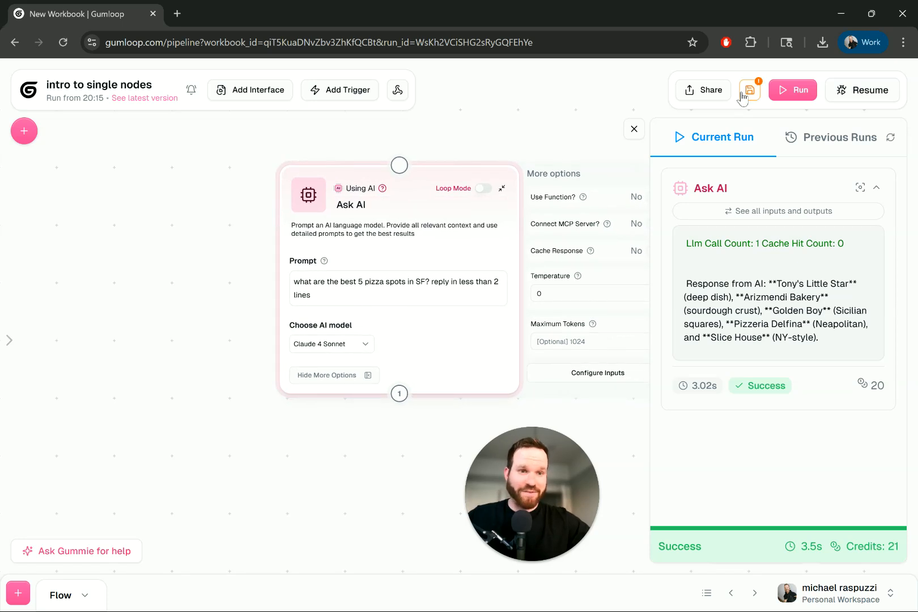
left_click_drag(427, 184, 343, 194)
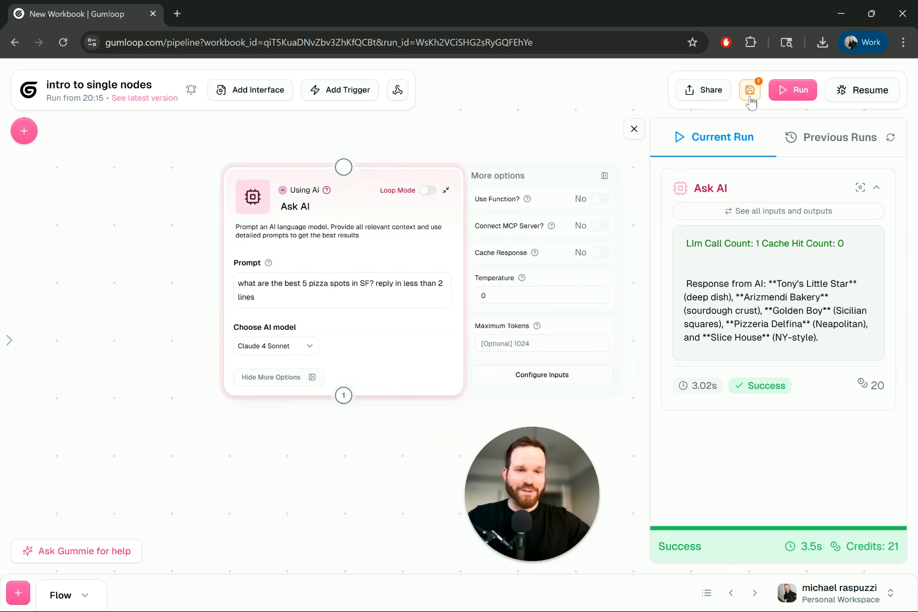